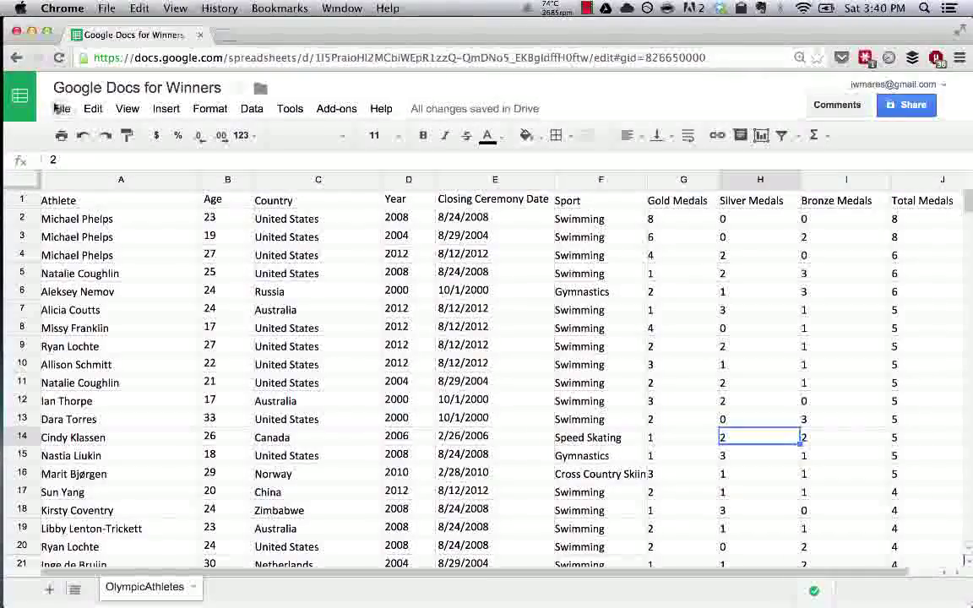
Create a blank spreadsheet from the Sheets home and title it 'Test spreadsheet!!!'
left_click(18, 100)
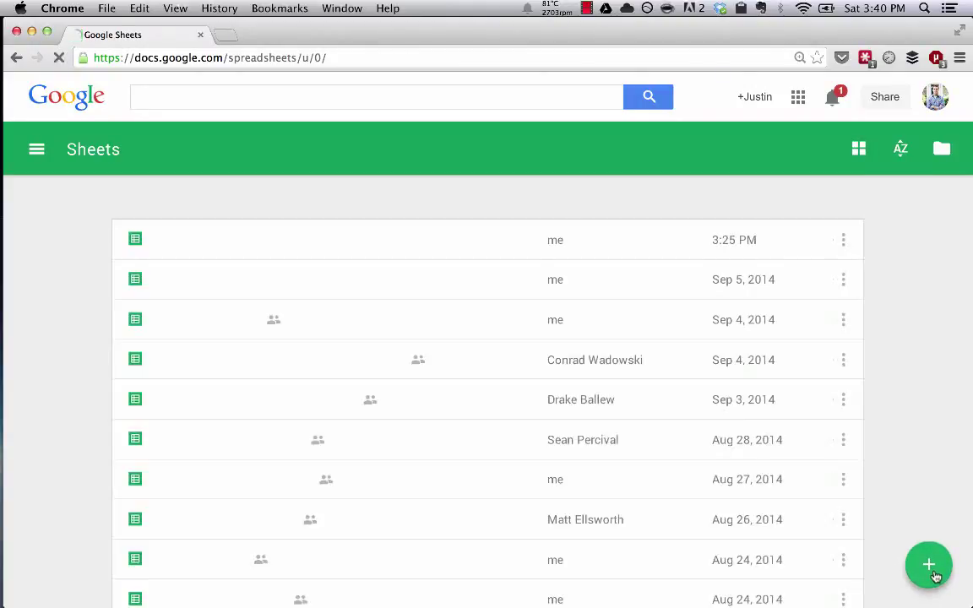
left_click(934, 574)
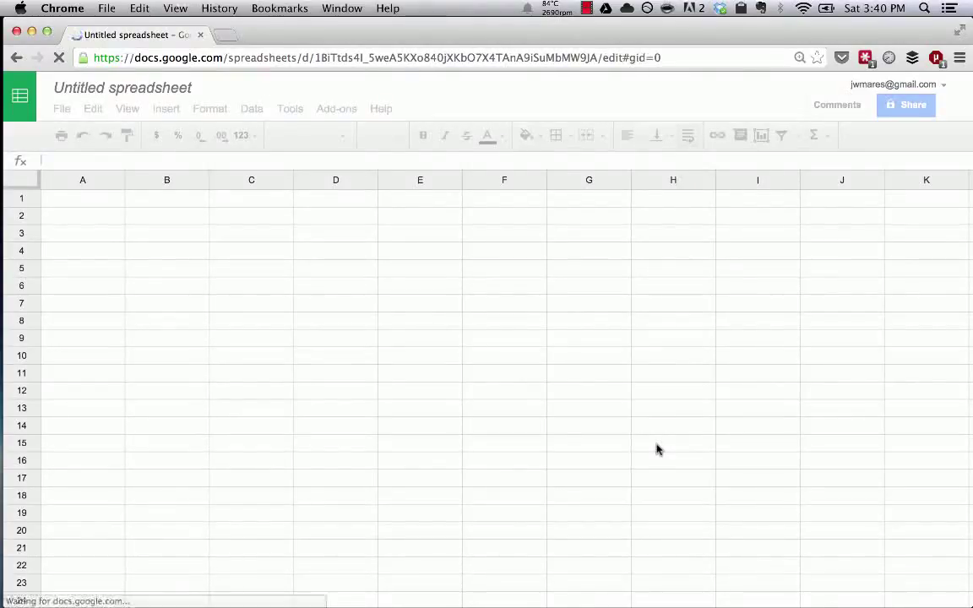
left_click(103, 90)
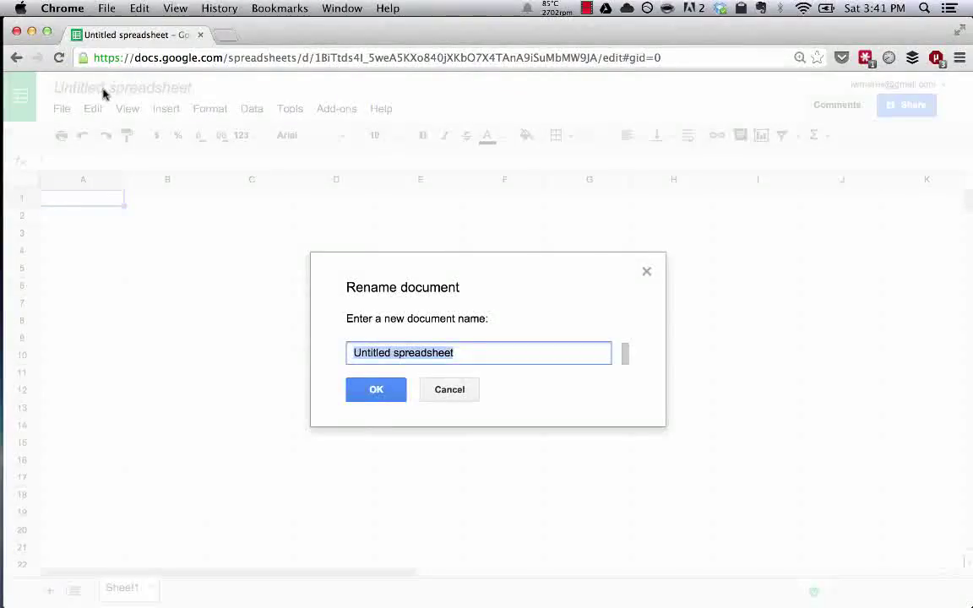
type("Tes")
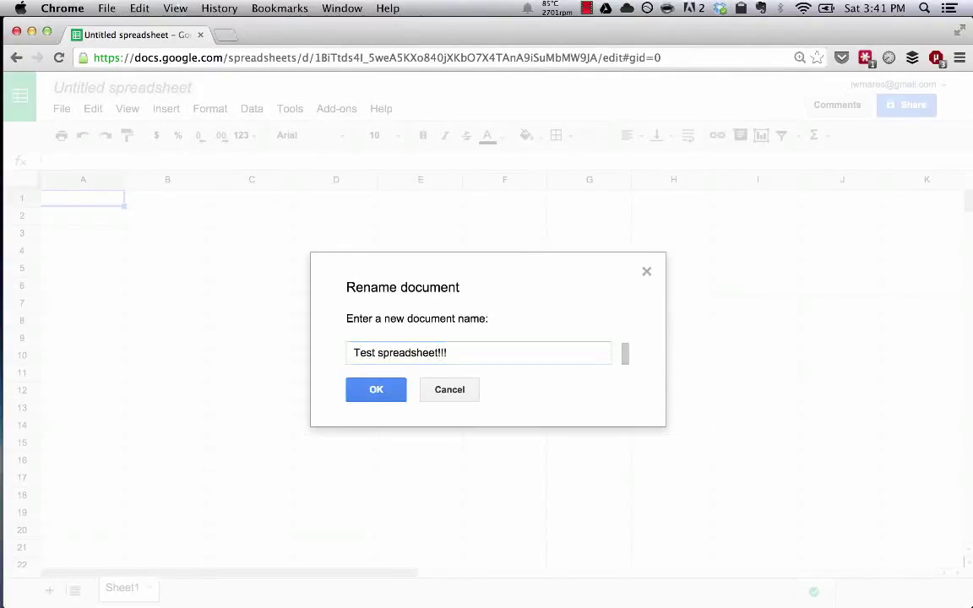
key("Return")
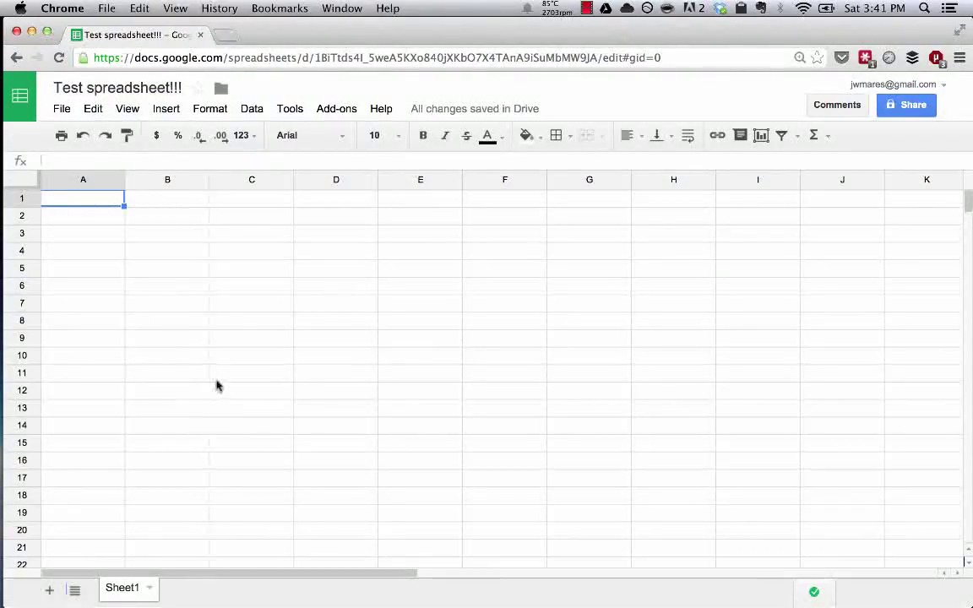
left_click(150, 589)
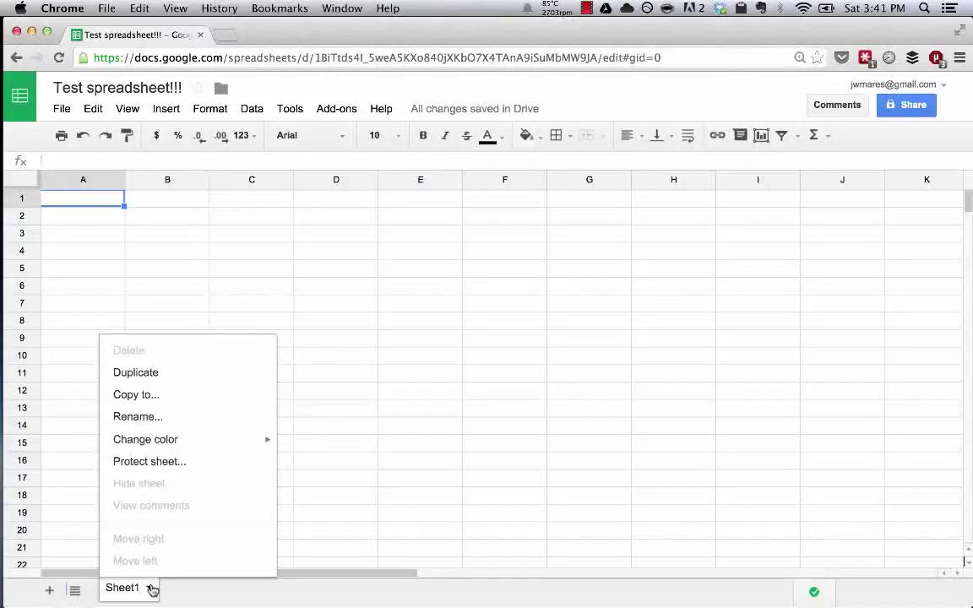
Rename Sheet1 to 'Test!'
left_click(204, 422)
type("Testa")
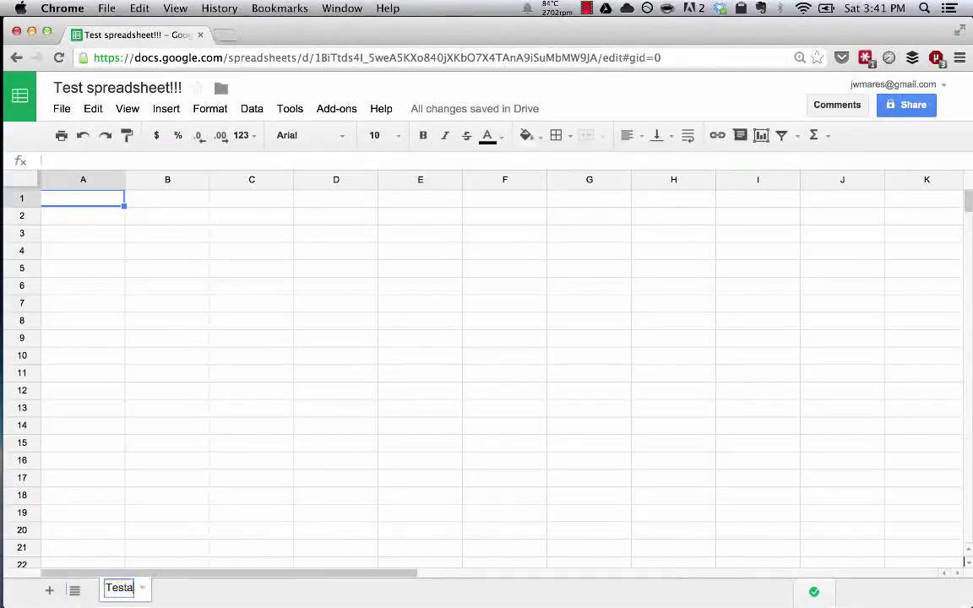
key("BackSpace")
type("!!")
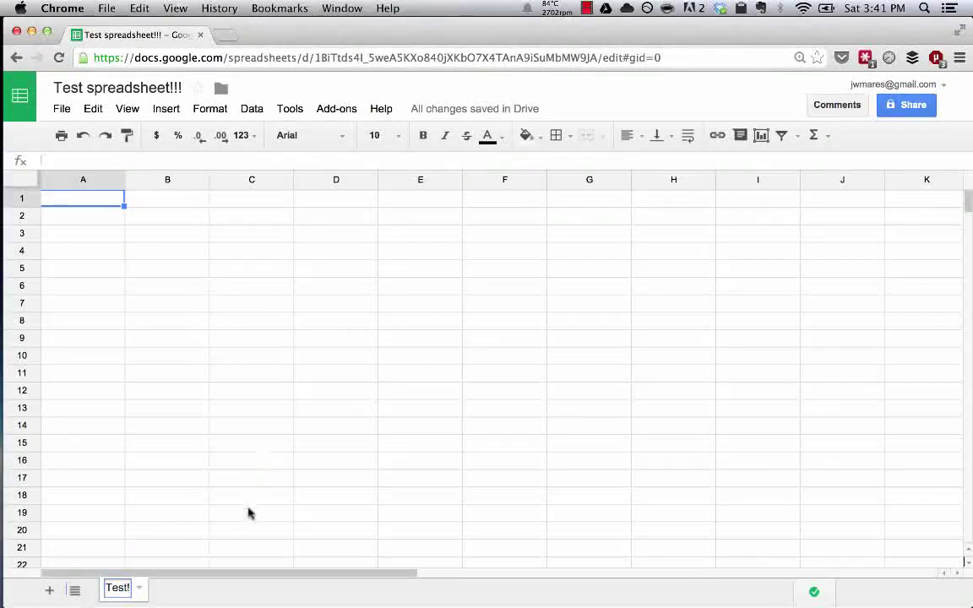
left_click(243, 513)
Colour the Test! tab yellow, then change it to orange
left_click(136, 591)
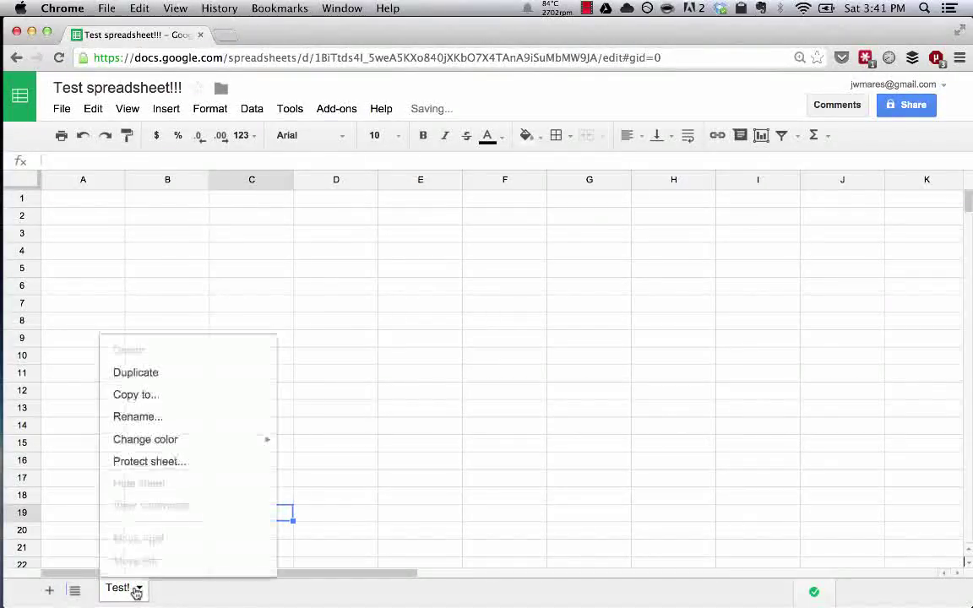
mouse_move(169, 440)
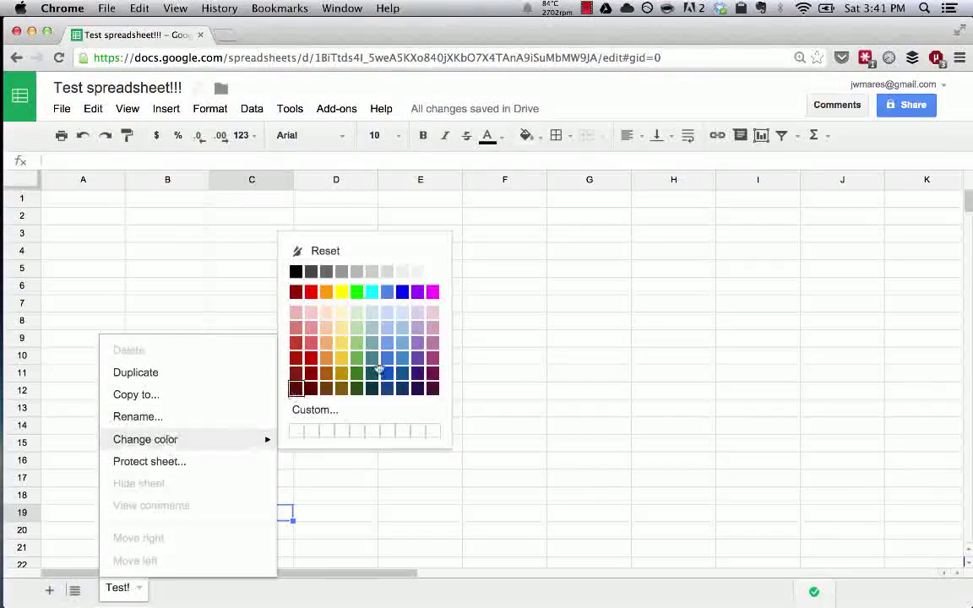
left_click(343, 327)
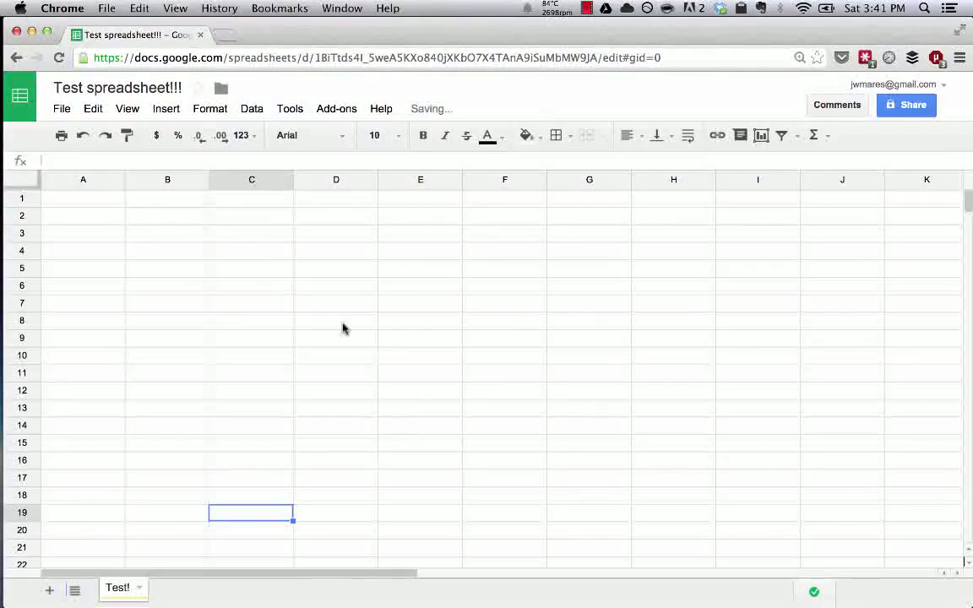
left_click(139, 587)
mouse_move(241, 441)
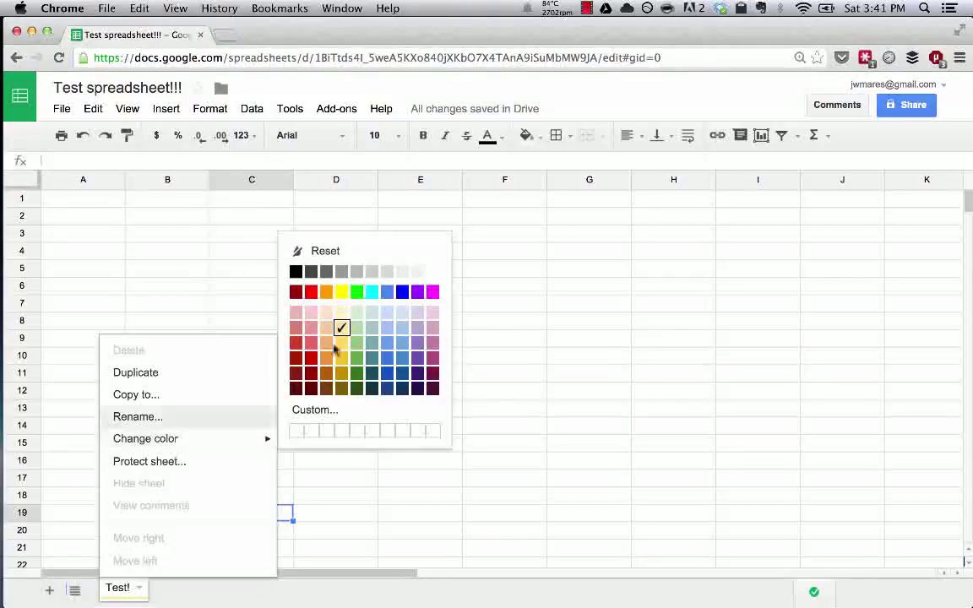
left_click(324, 292)
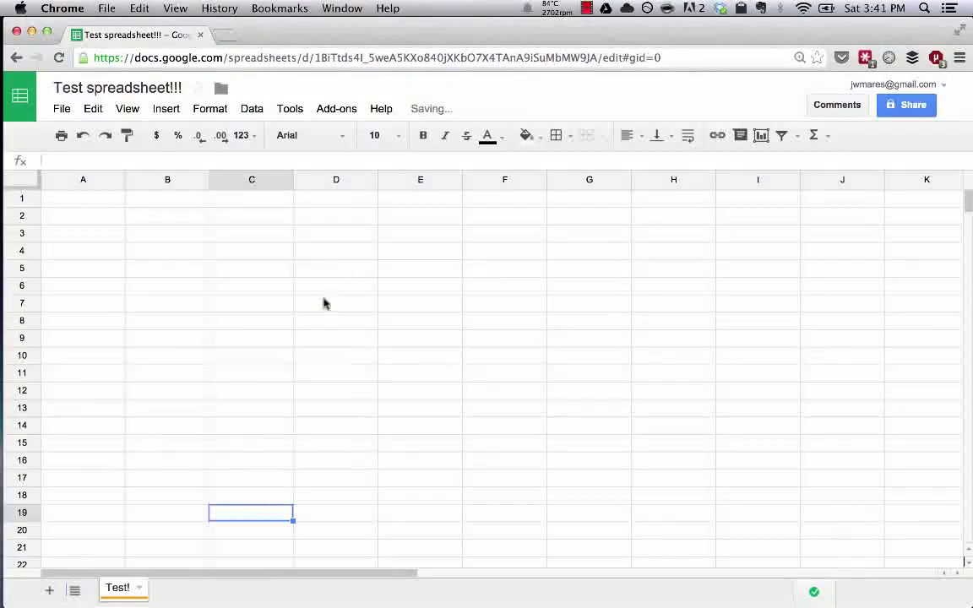
left_click(139, 587)
Protect the entire Test! sheet so that only the owner can edit it
left_click(145, 461)
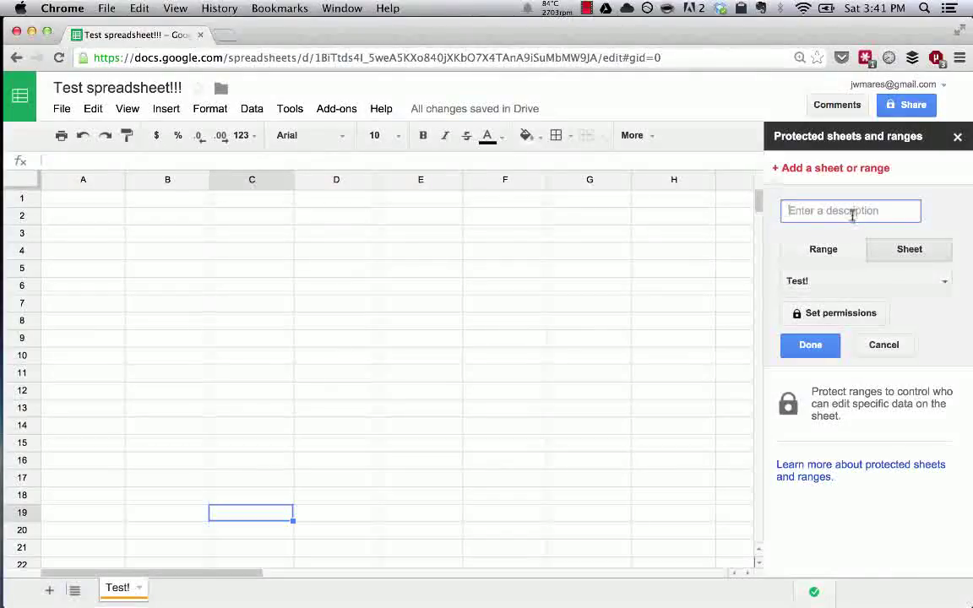
left_click(834, 253)
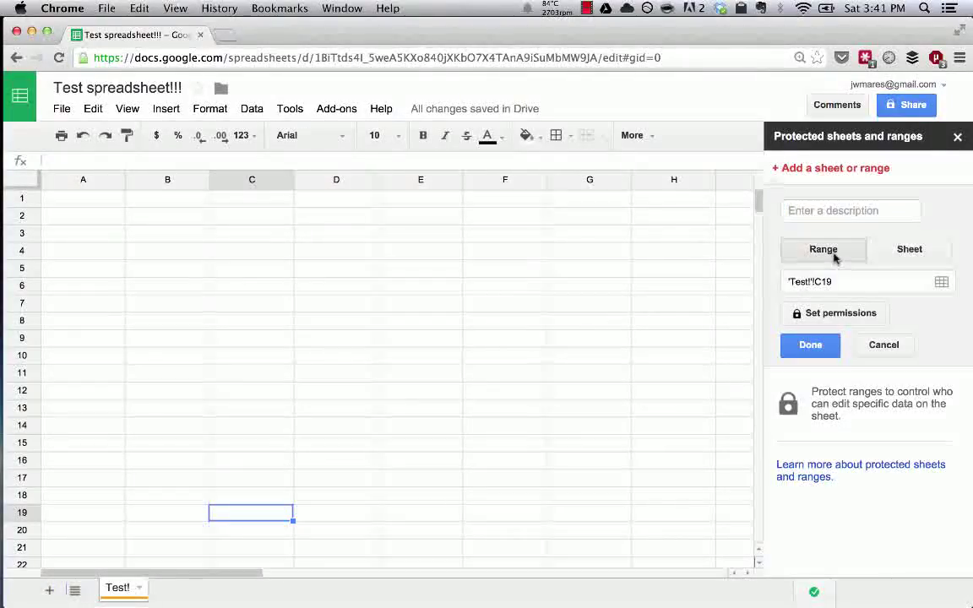
left_click(889, 256)
left_click(854, 287)
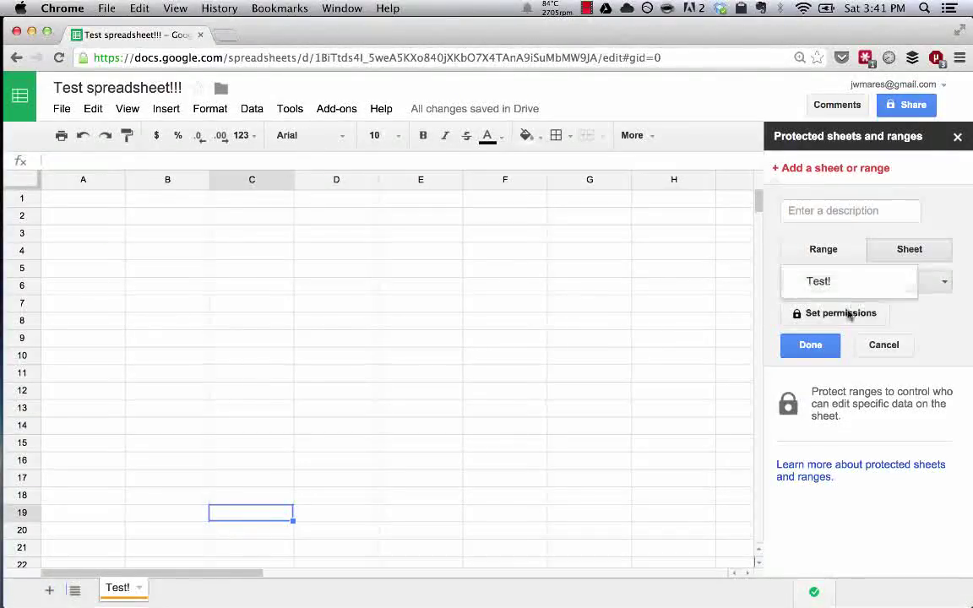
left_click(848, 314)
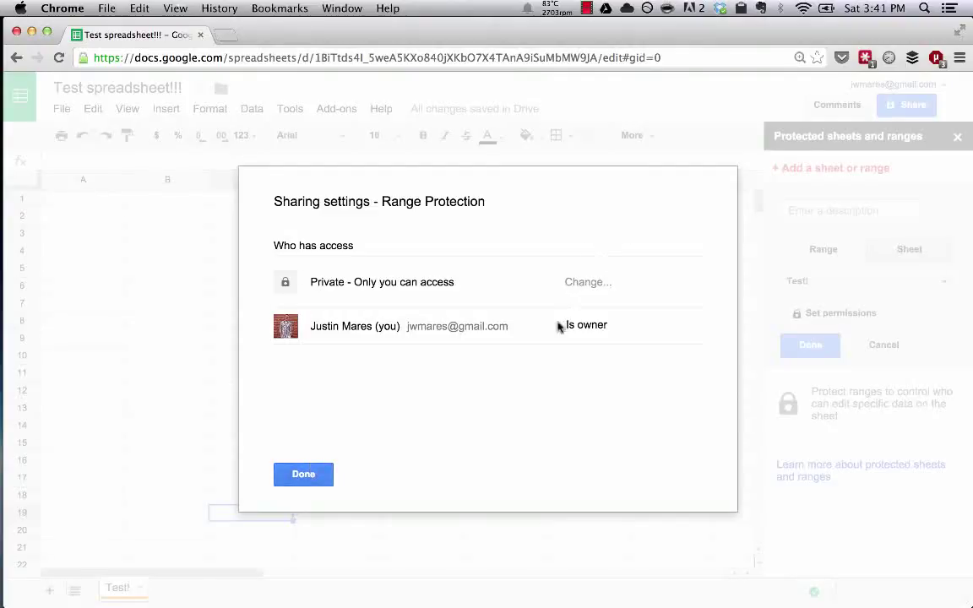
left_click(305, 473)
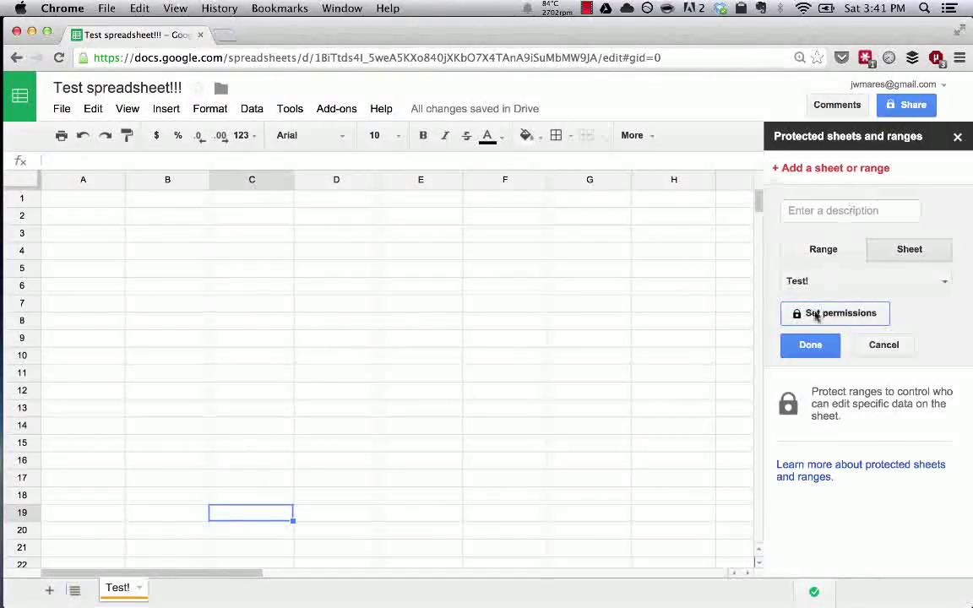
left_click(810, 348)
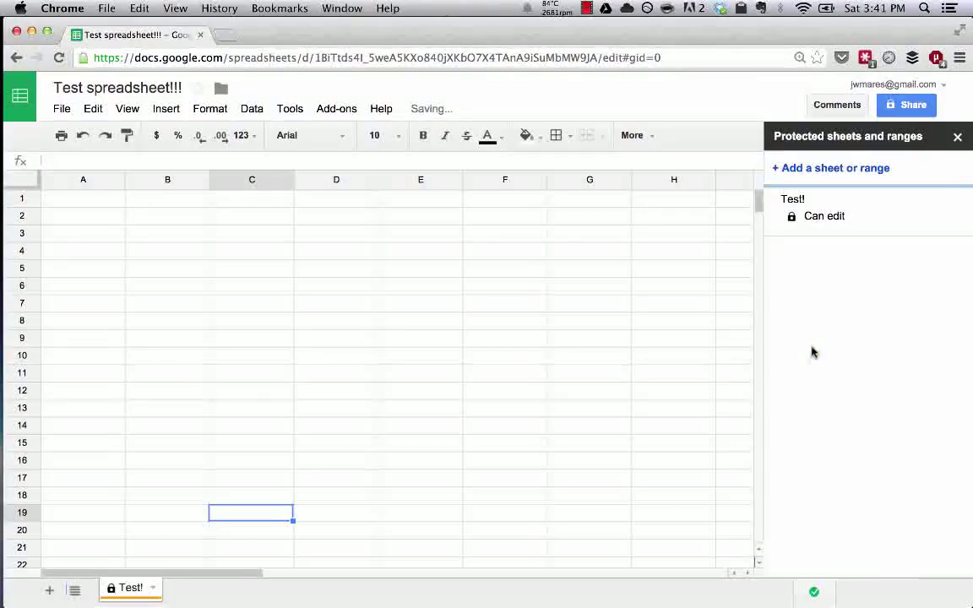
left_click(959, 136)
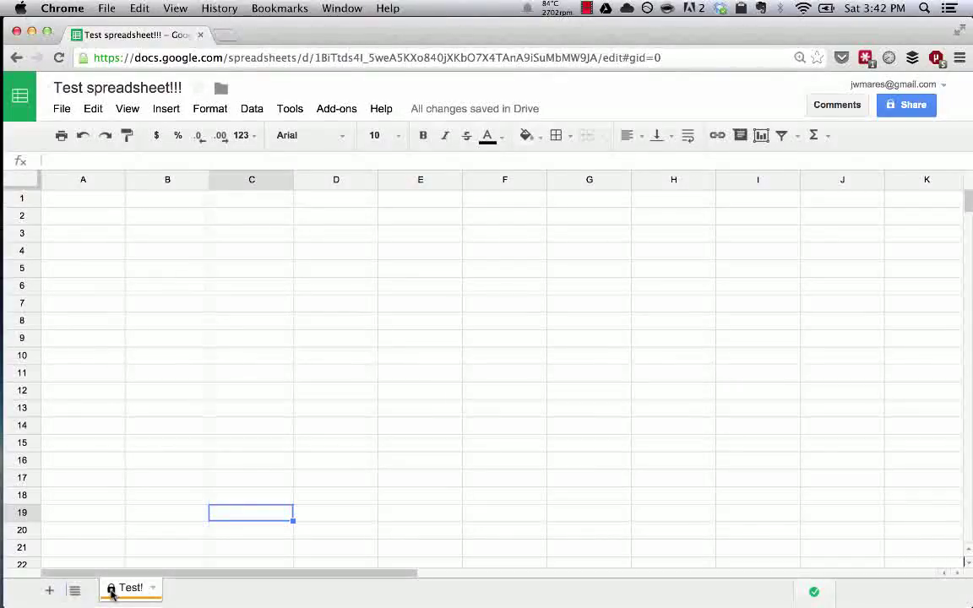
Add a new sheet, rename it 'test2', and check both the Test! and test2 tabs
left_click(49, 594)
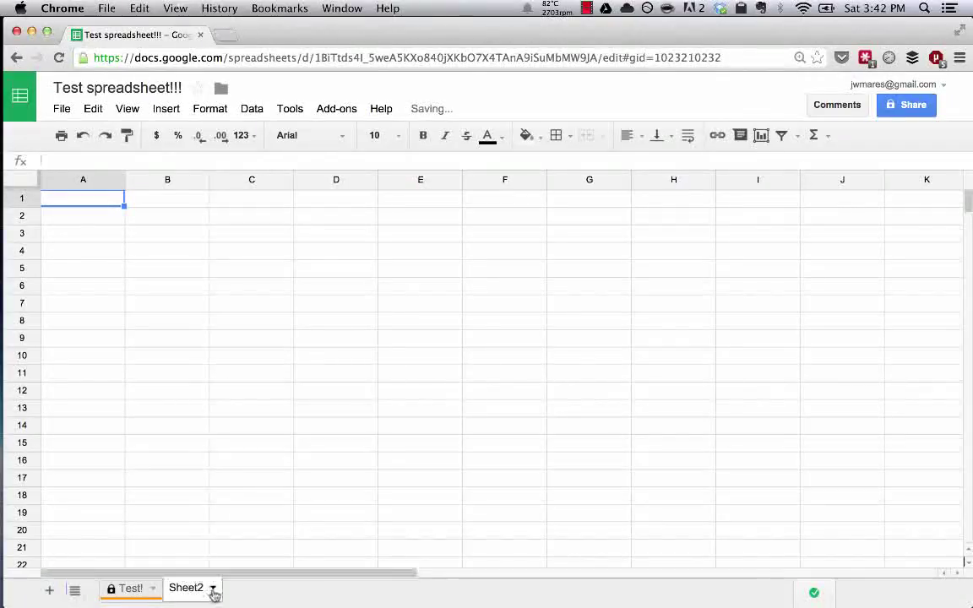
left_click(215, 589)
left_click(218, 416)
type("rest")
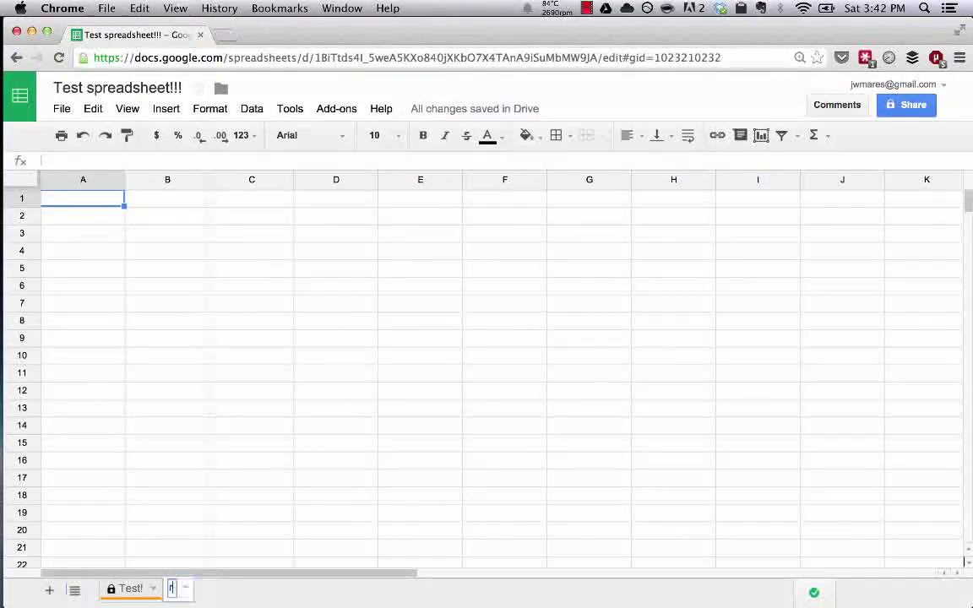
key("BackSpace")
key("BackSpace")
key("BackSpace")
key("BackSpace")
type("test2")
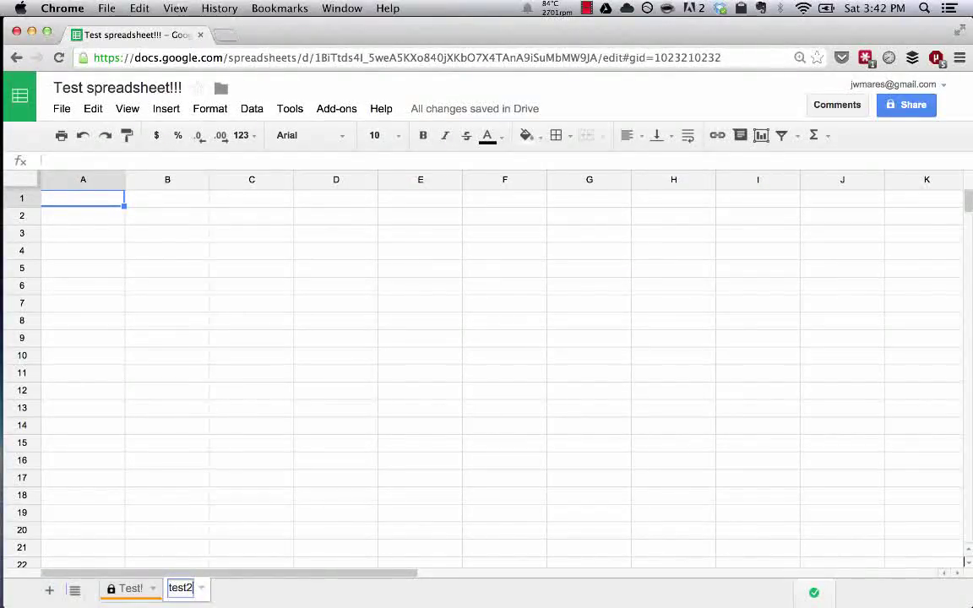
key("Return")
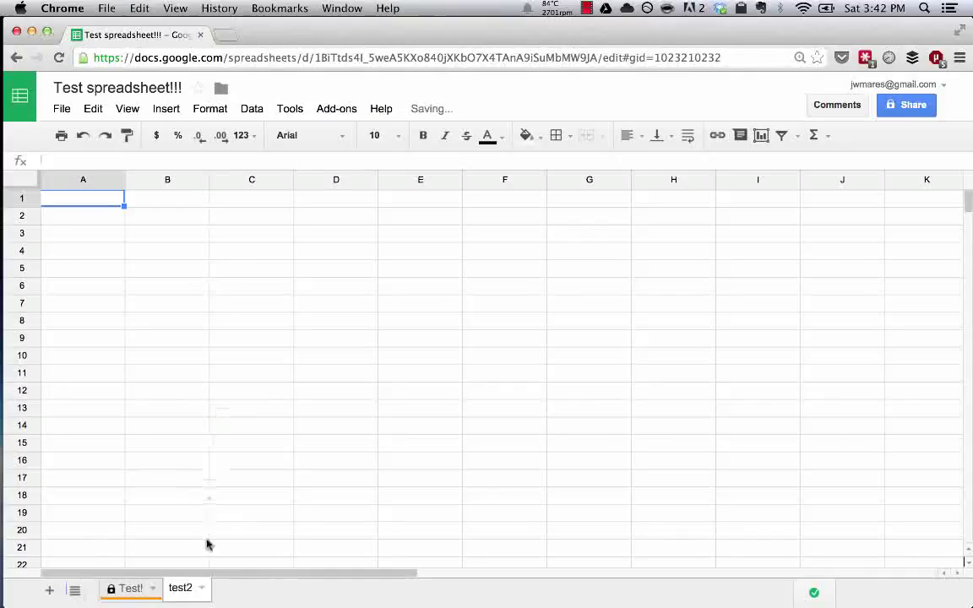
left_click(125, 594)
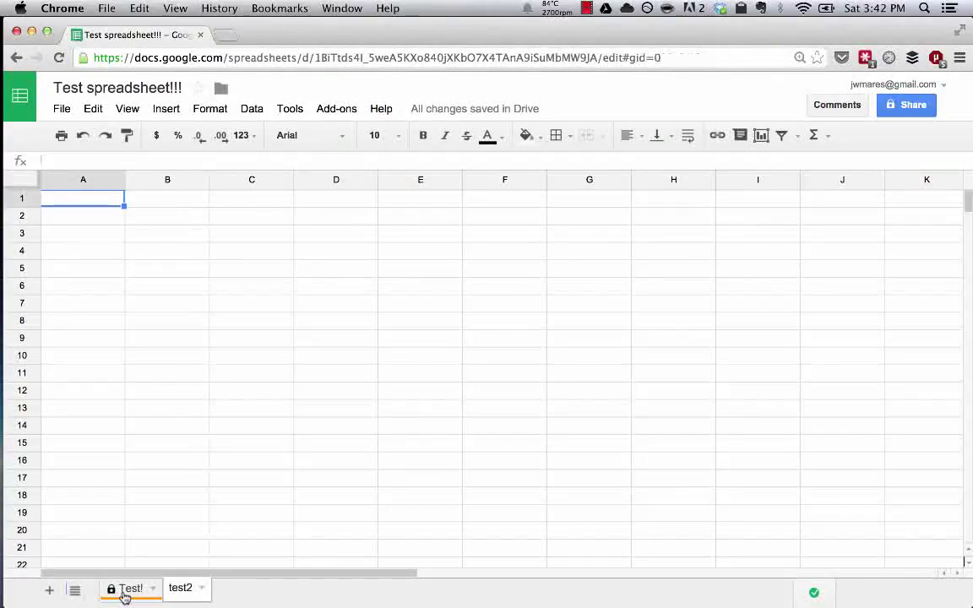
left_click(180, 588)
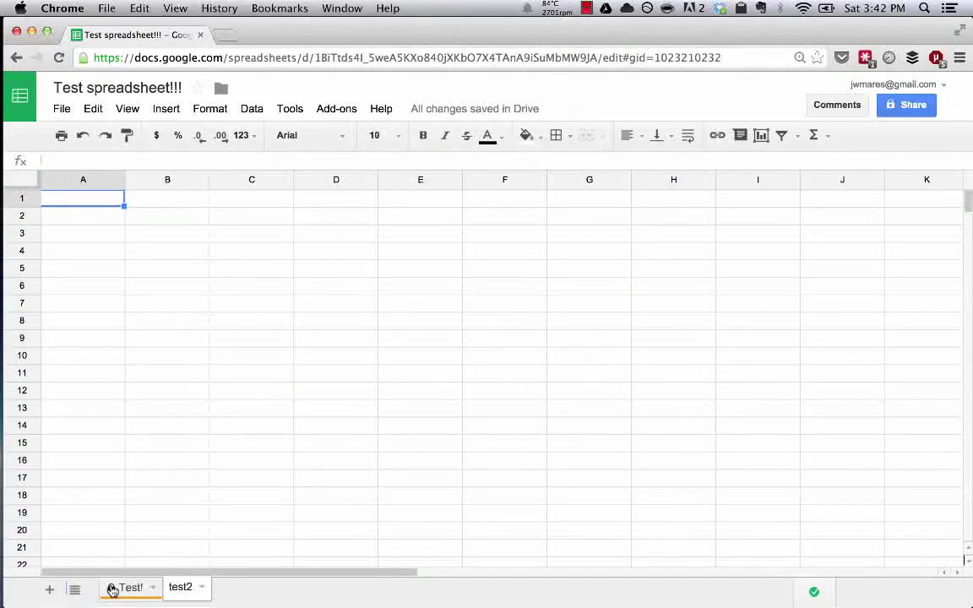
Open sharing settings, begin an invitee entry with a message, and reach the link-sharing options
left_click(910, 105)
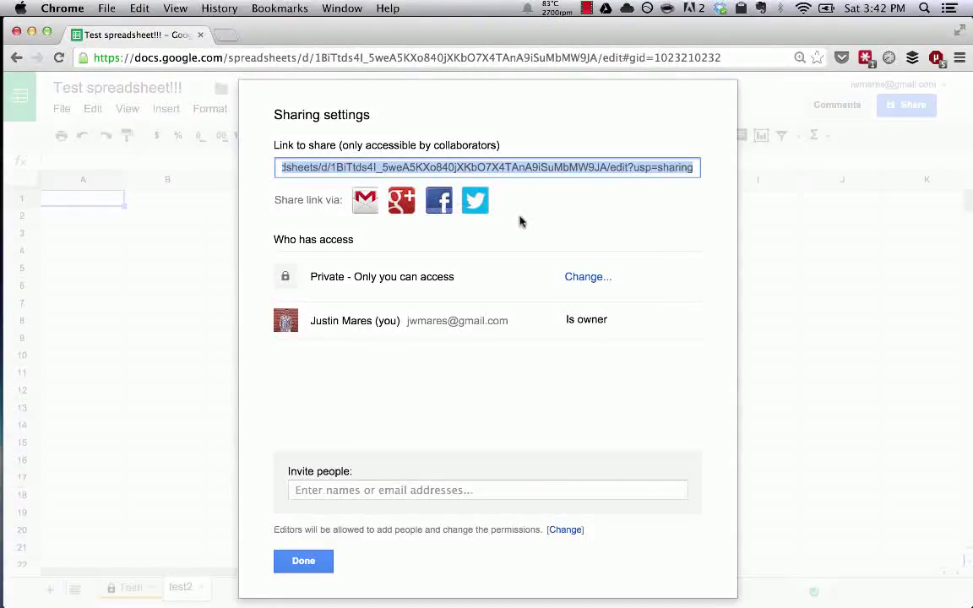
left_click(434, 490)
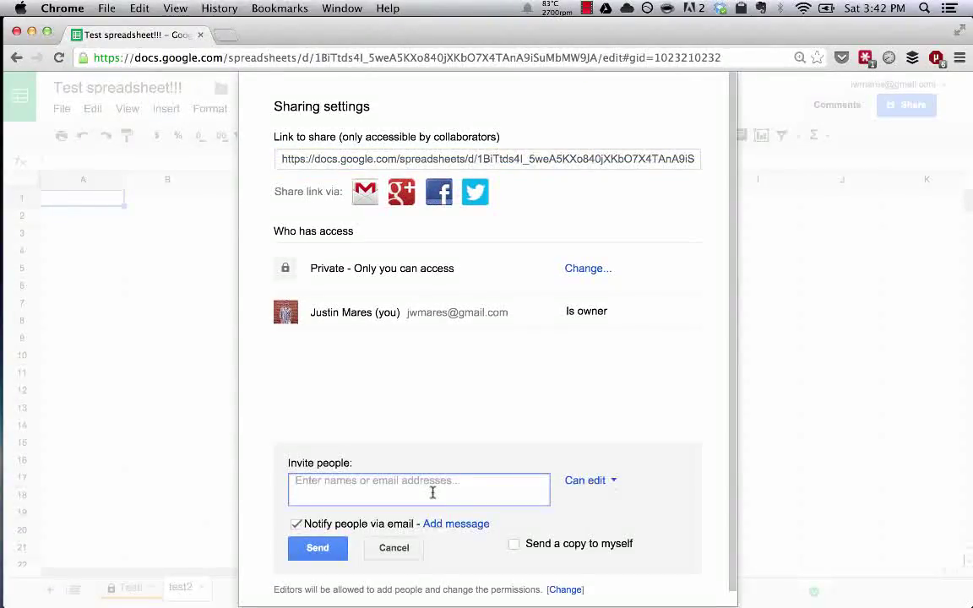
type("evan")
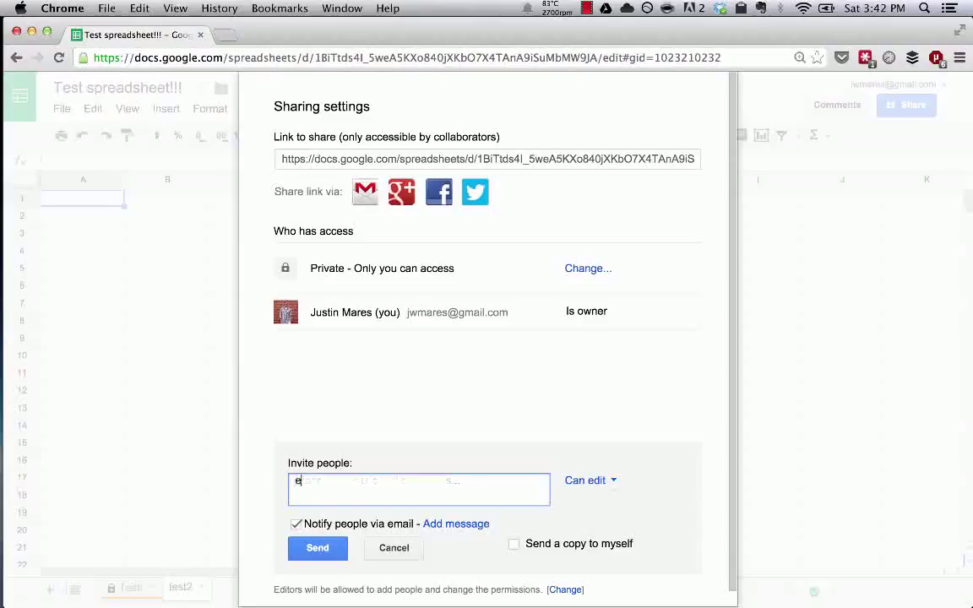
key("BackSpace")
key("BackSpace")
key("BackSpace")
key("BackSpace")
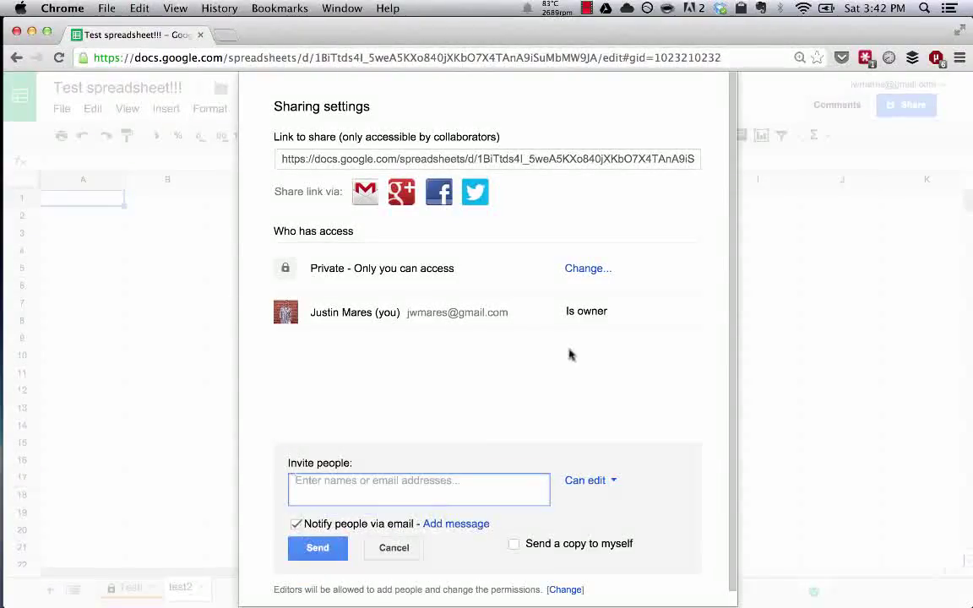
left_click(569, 355)
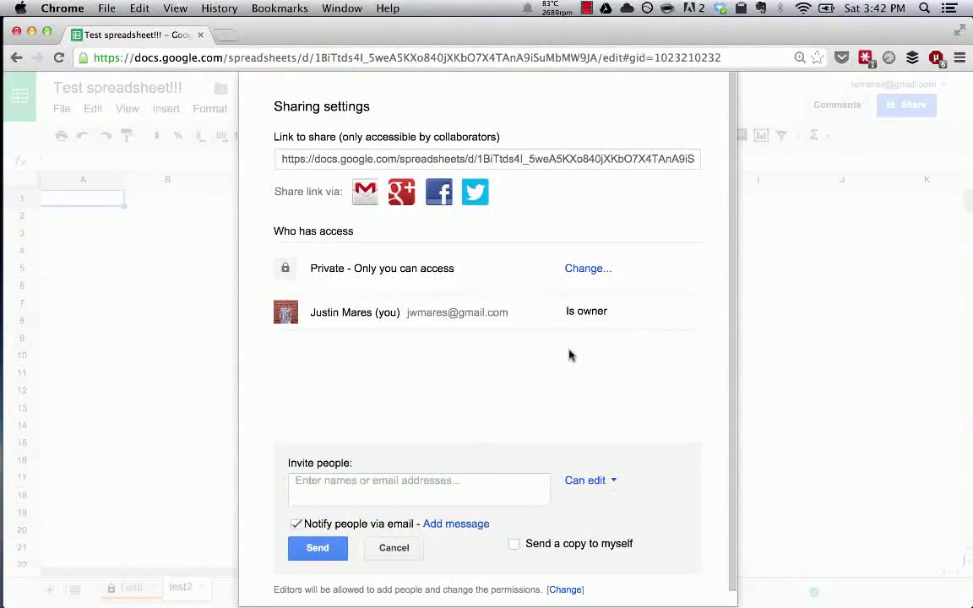
left_click(478, 524)
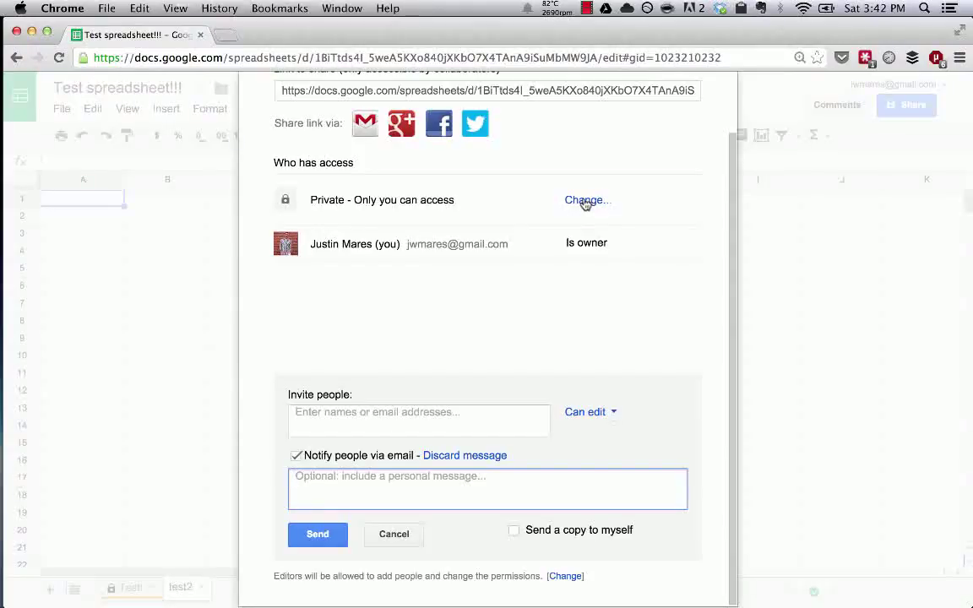
left_click(583, 201)
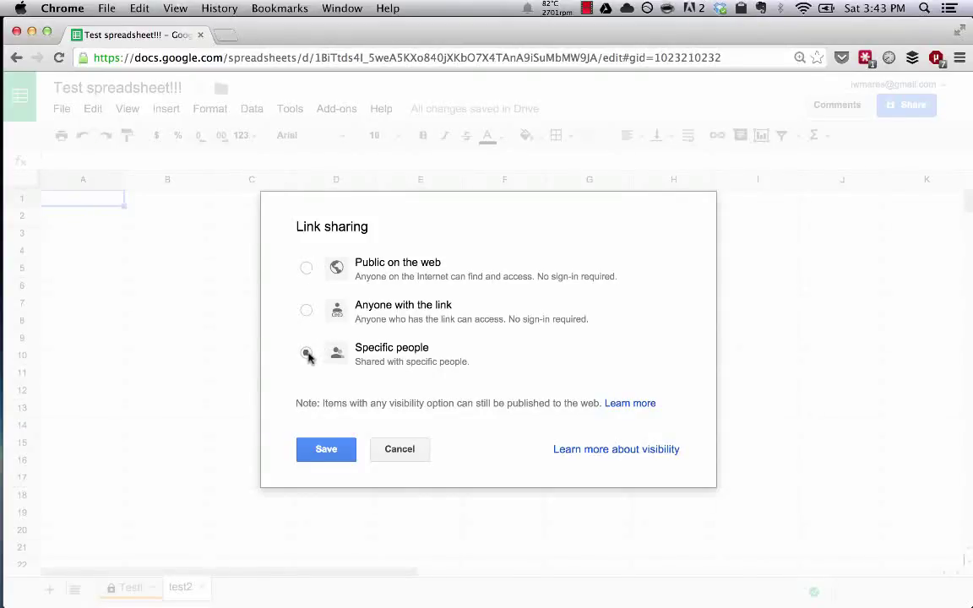
Try the 'Anyone with the link' and 'Public on the web' visibility options
left_click(408, 454)
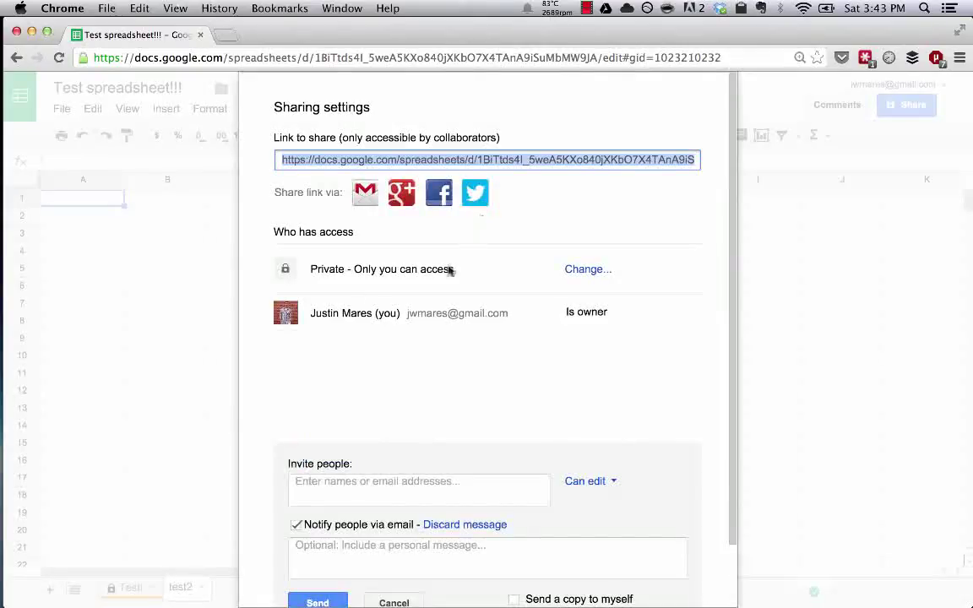
left_click(593, 268)
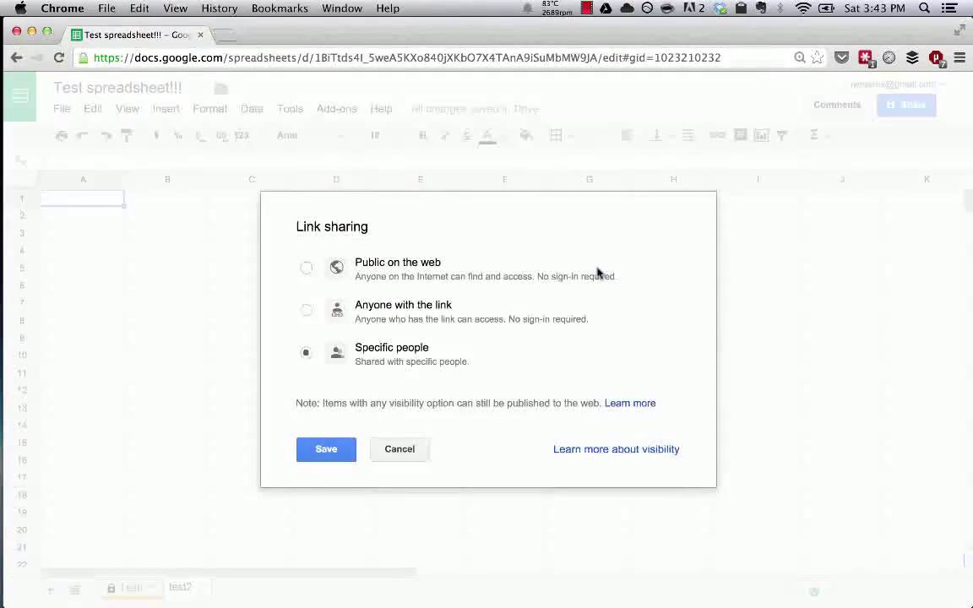
left_click(396, 318)
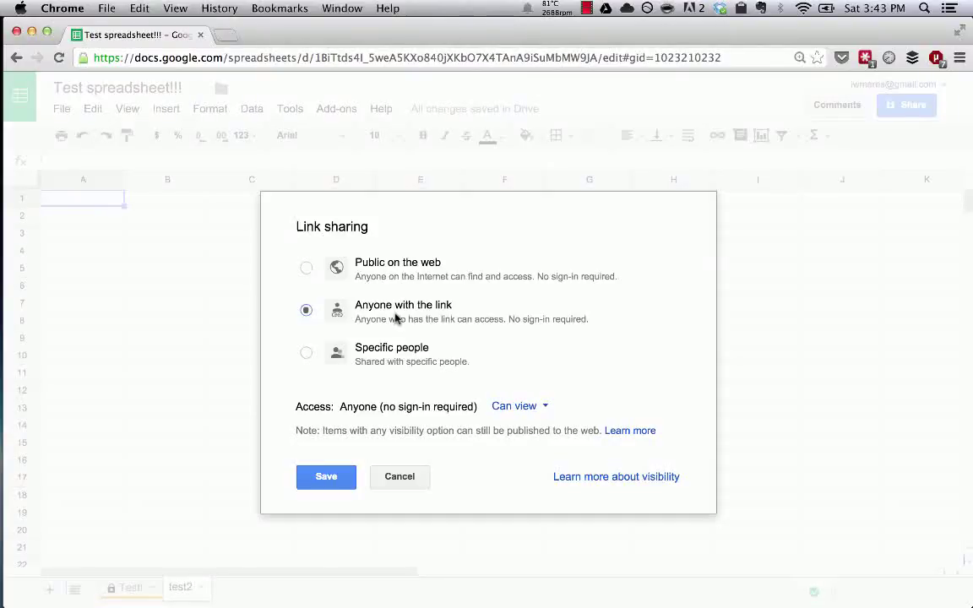
left_click(384, 276)
left_click(404, 308)
Review the link access levels, revert to specific people, and cancel the link-sharing changes
left_click(521, 408)
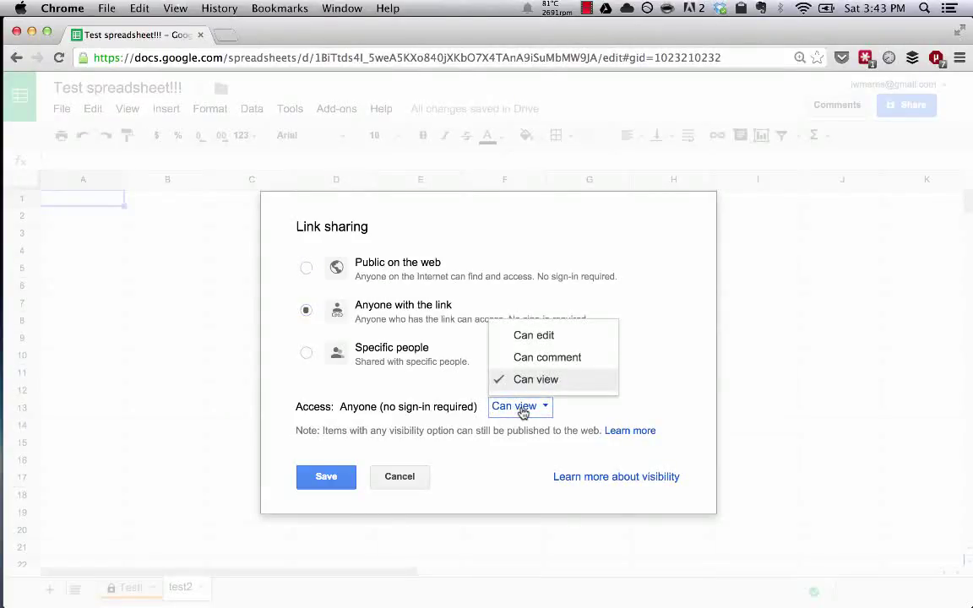
left_click(372, 424)
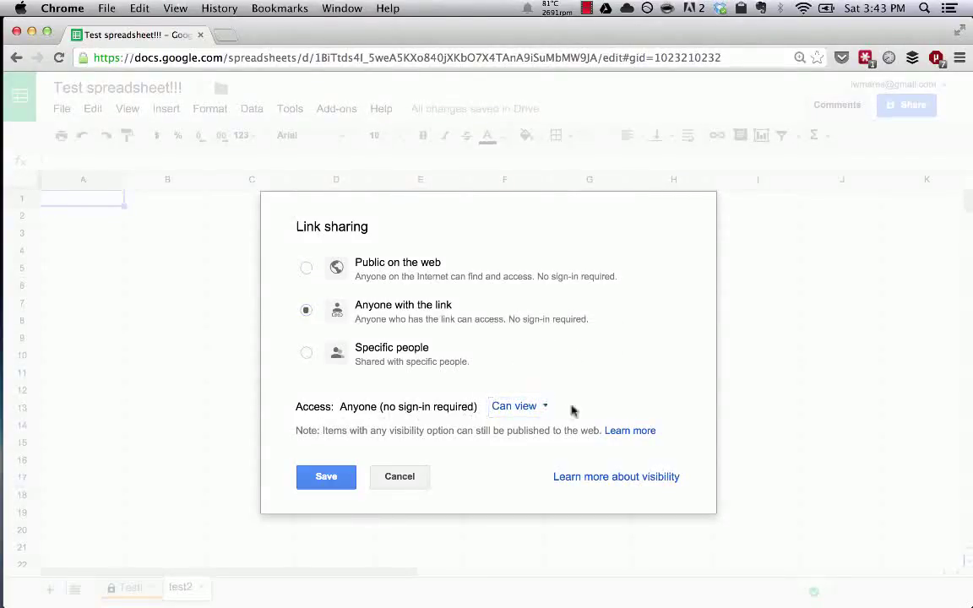
left_click(522, 406)
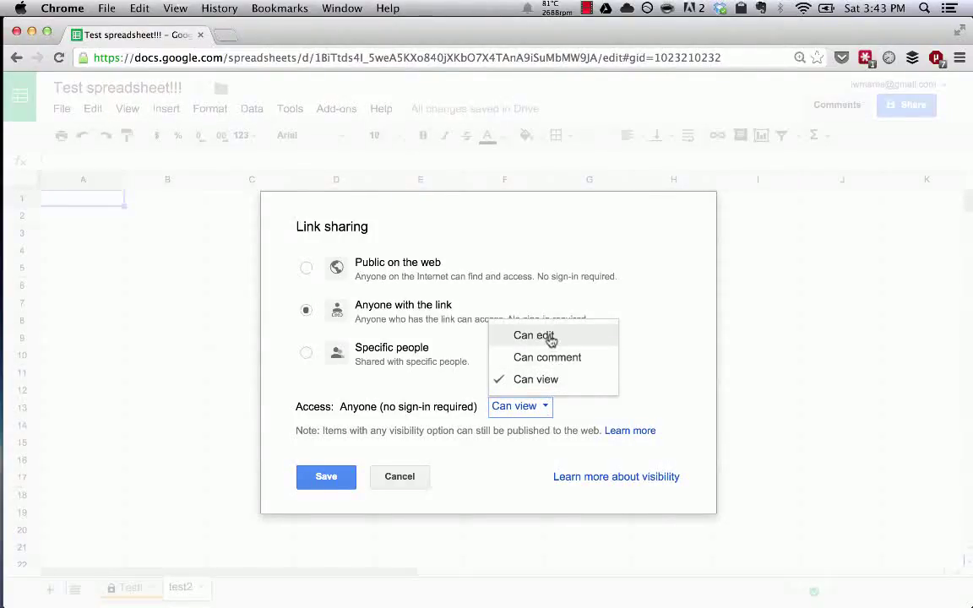
left_click(401, 391)
left_click(384, 358)
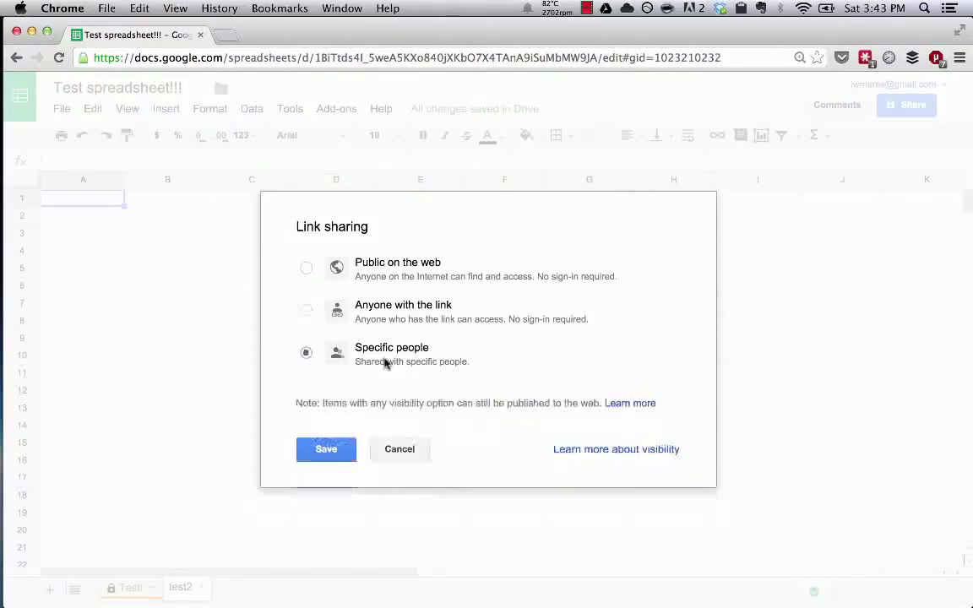
left_click(385, 454)
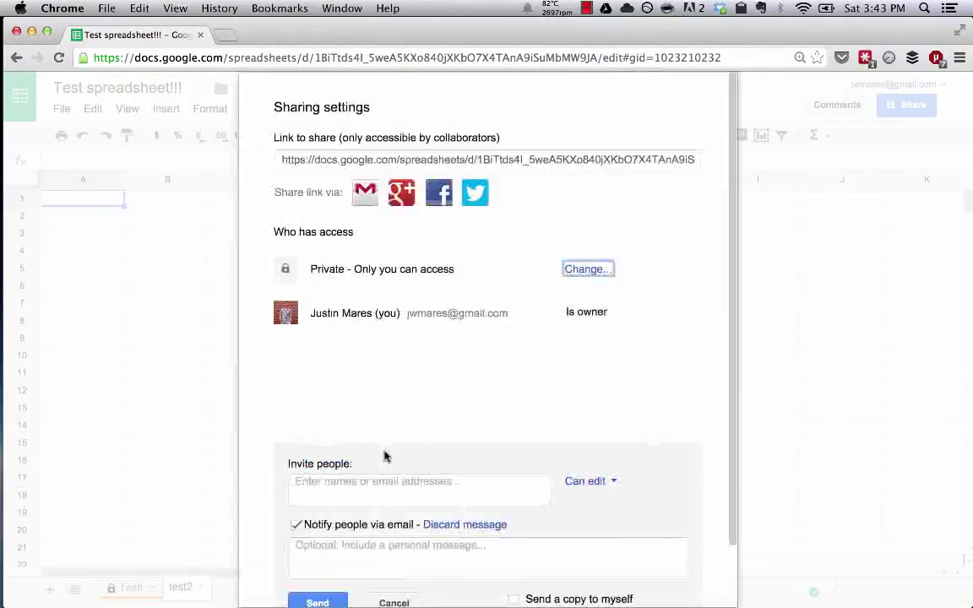
left_click(480, 480)
type("jwmares")
key("BackSpace")
key("BackSpace")
key("BackSpace")
key("BackSpace")
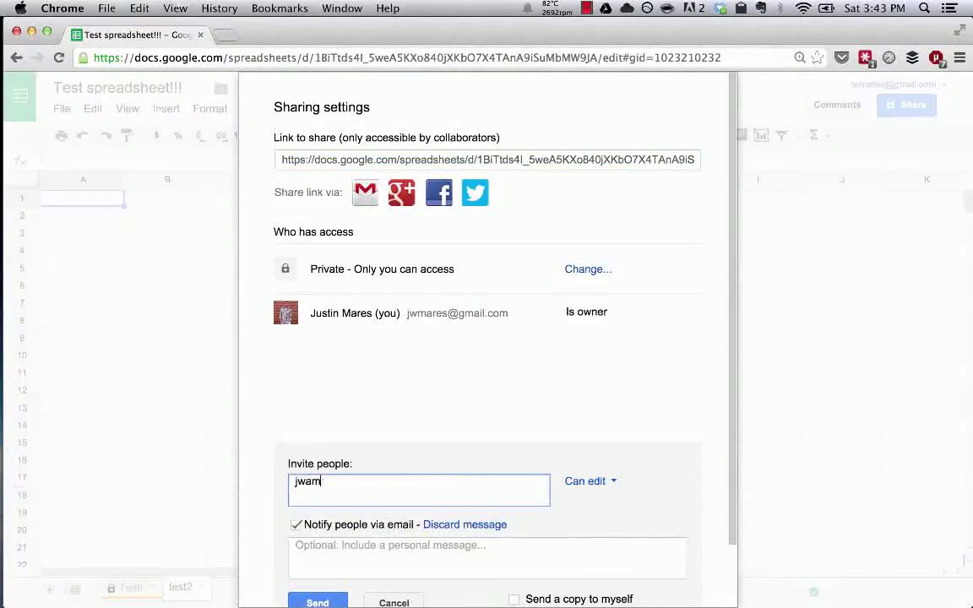
type("ares")
key("Return")
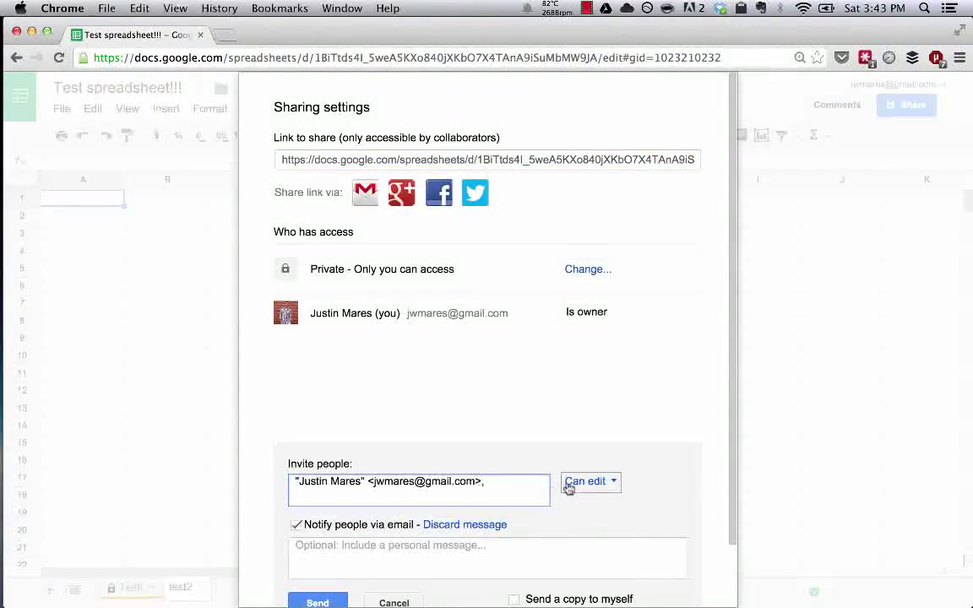
left_click(611, 482)
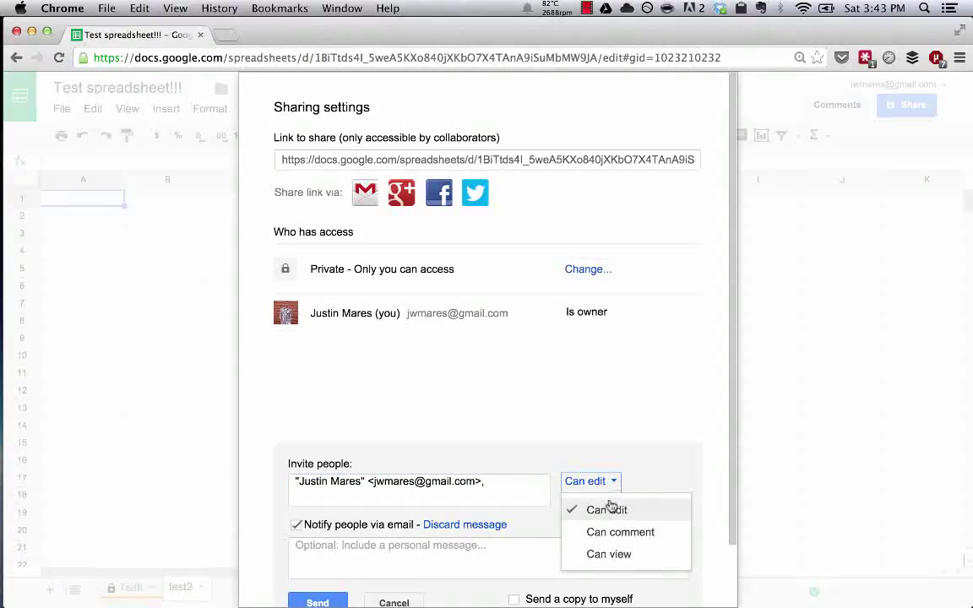
left_click(607, 564)
left_click(602, 486)
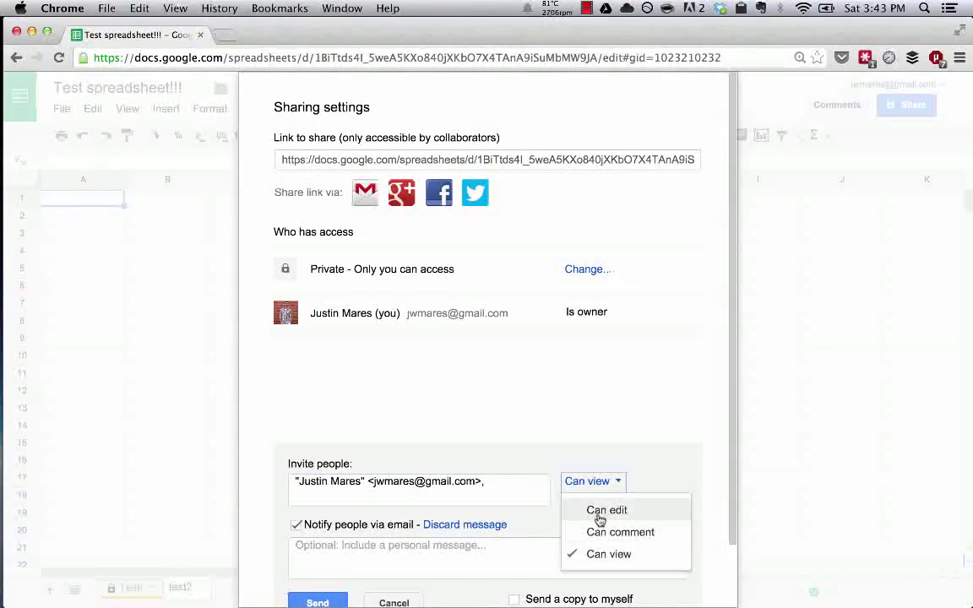
left_click(599, 509)
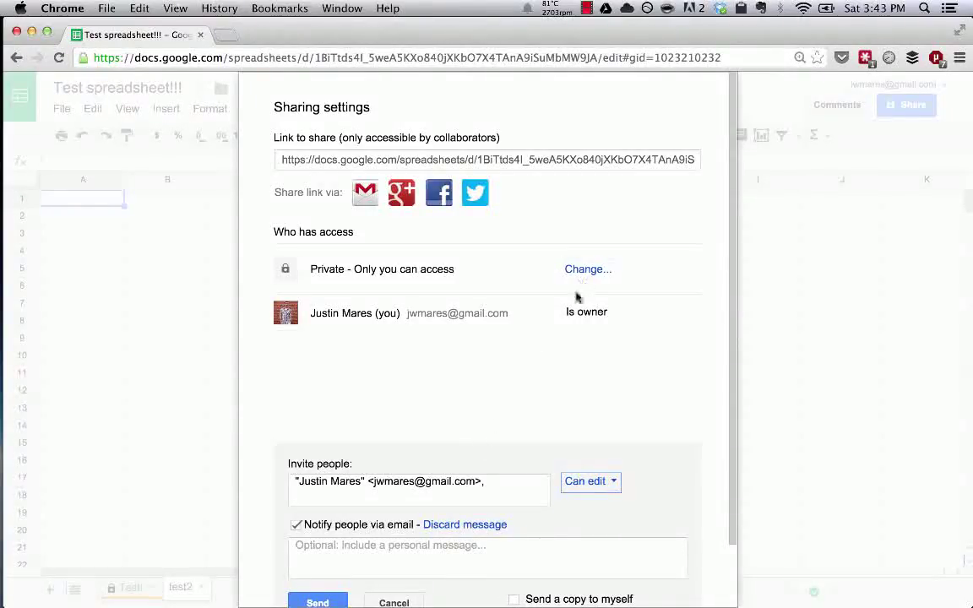
left_click(472, 482)
key("BackSpace")
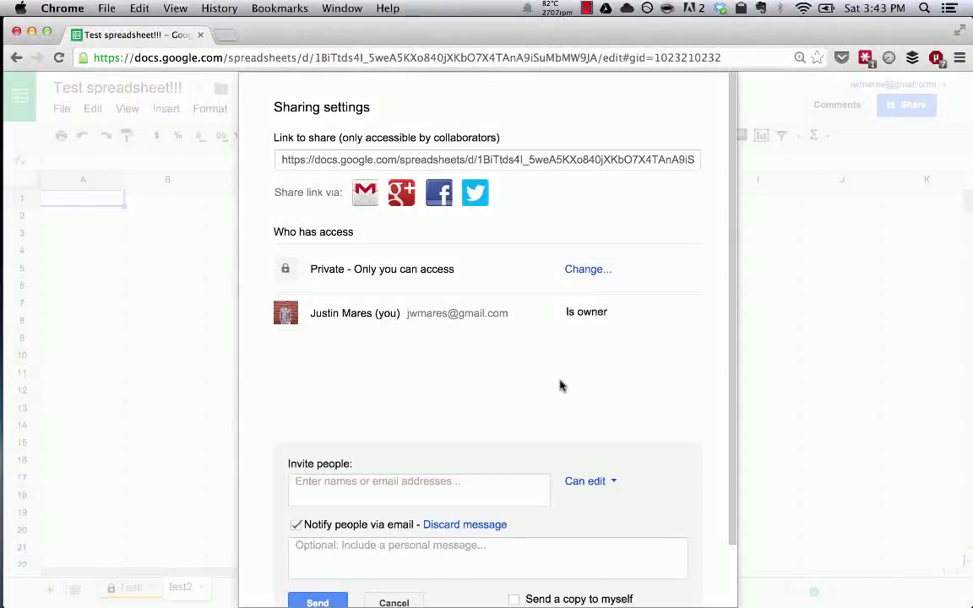
Set link sharing to 'Anyone with the link' can edit, save it, and copy the link
left_click(589, 269)
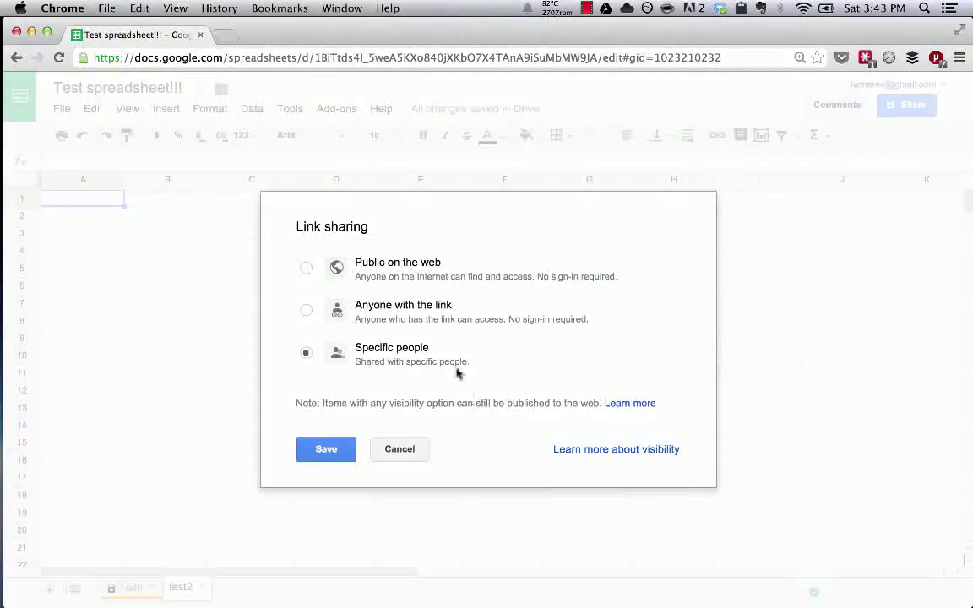
left_click(420, 317)
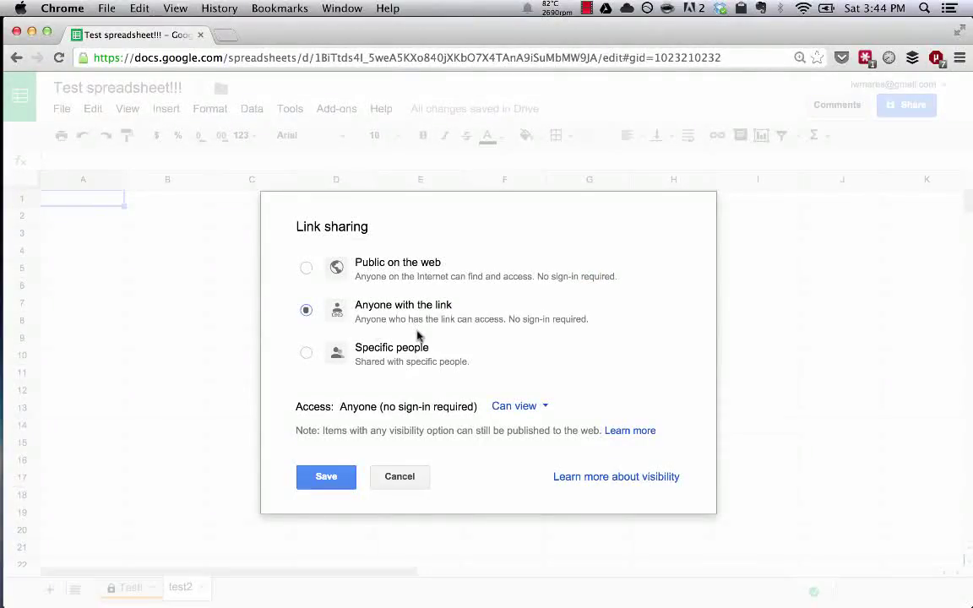
left_click(499, 406)
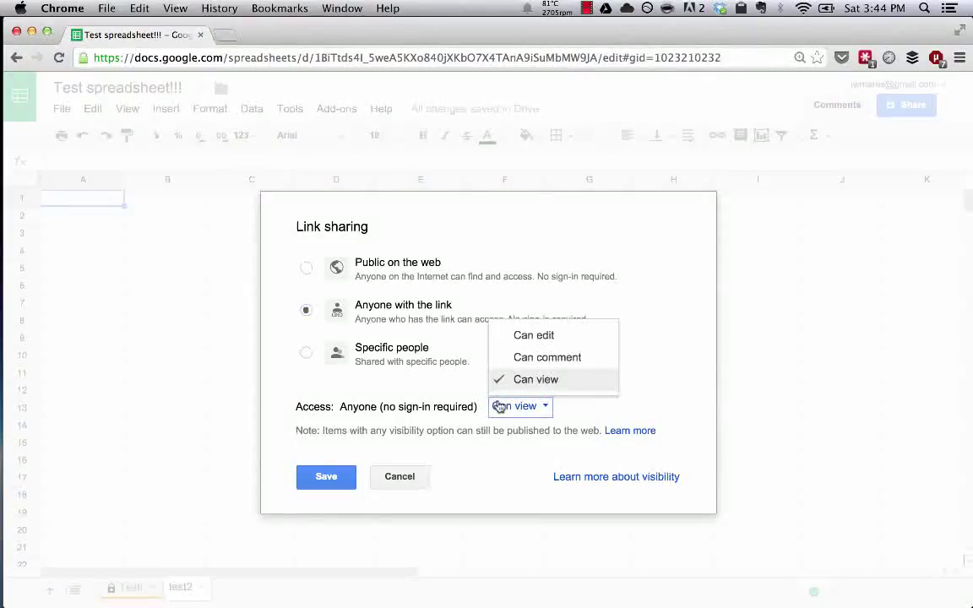
left_click(521, 335)
left_click(329, 478)
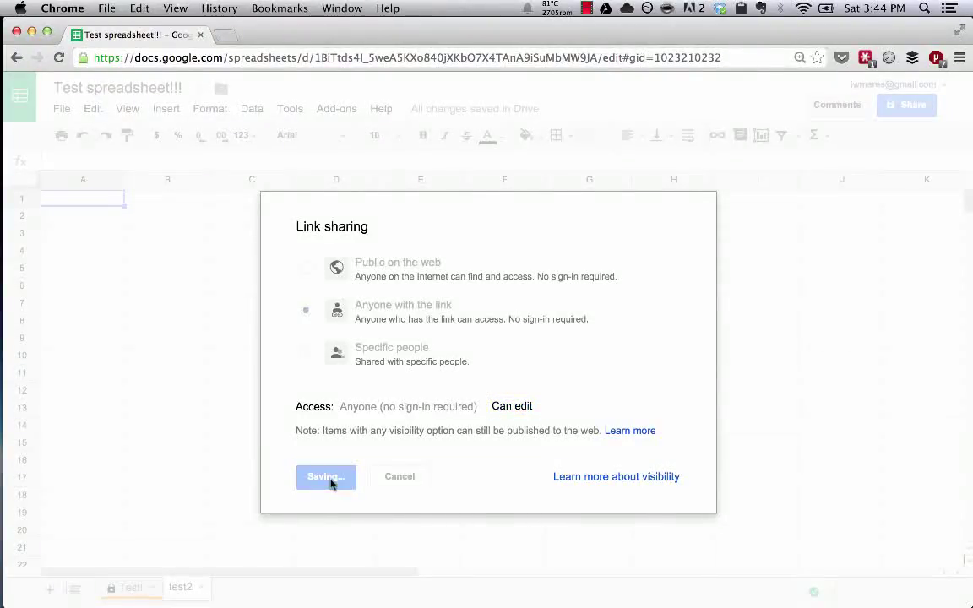
left_click(318, 596)
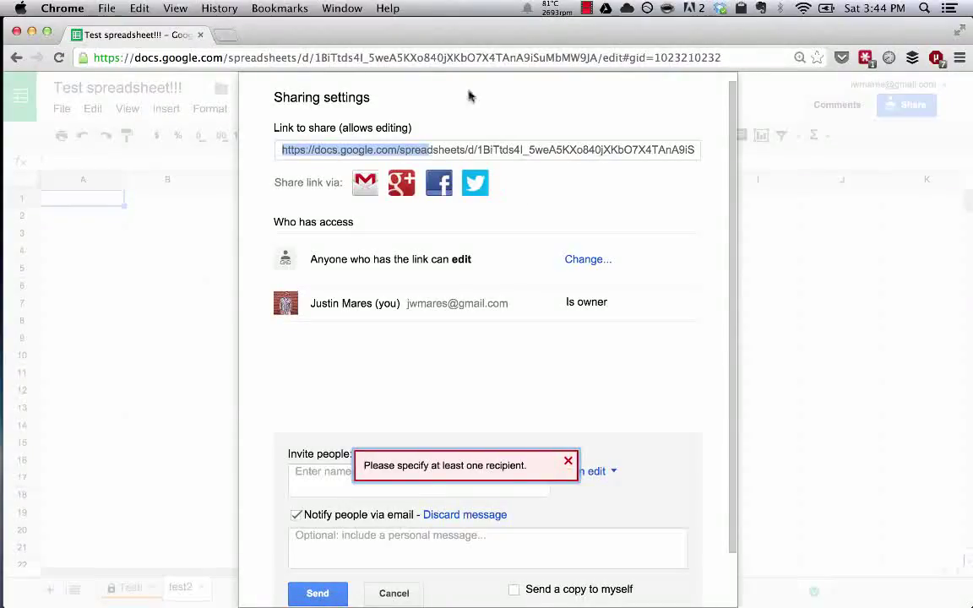
key("super+c")
Turn off invitee e-mail notification, keep edit permission, and resave anyone-with-the-link can edit
scroll(413, 379, "down", 1)
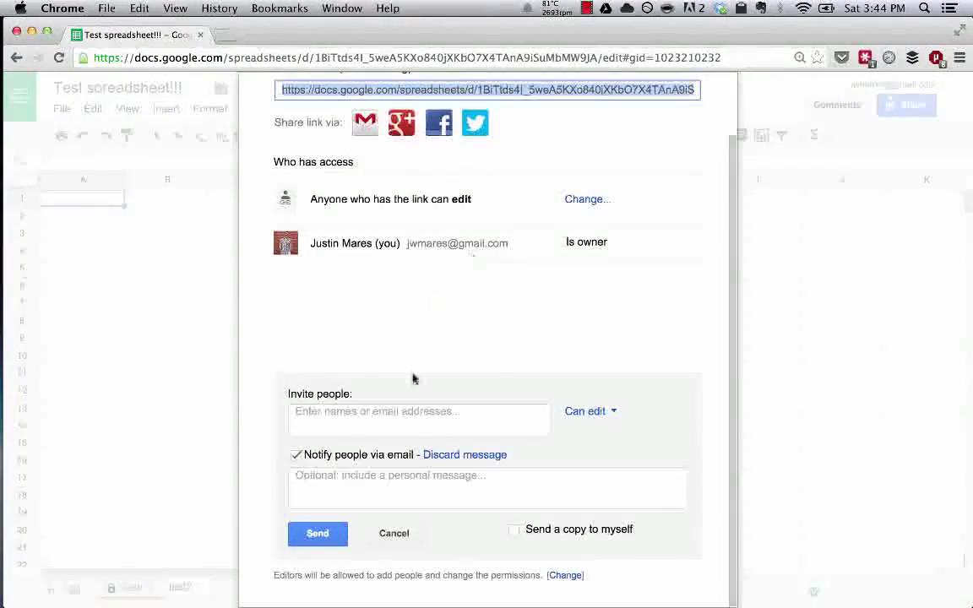
left_click(297, 455)
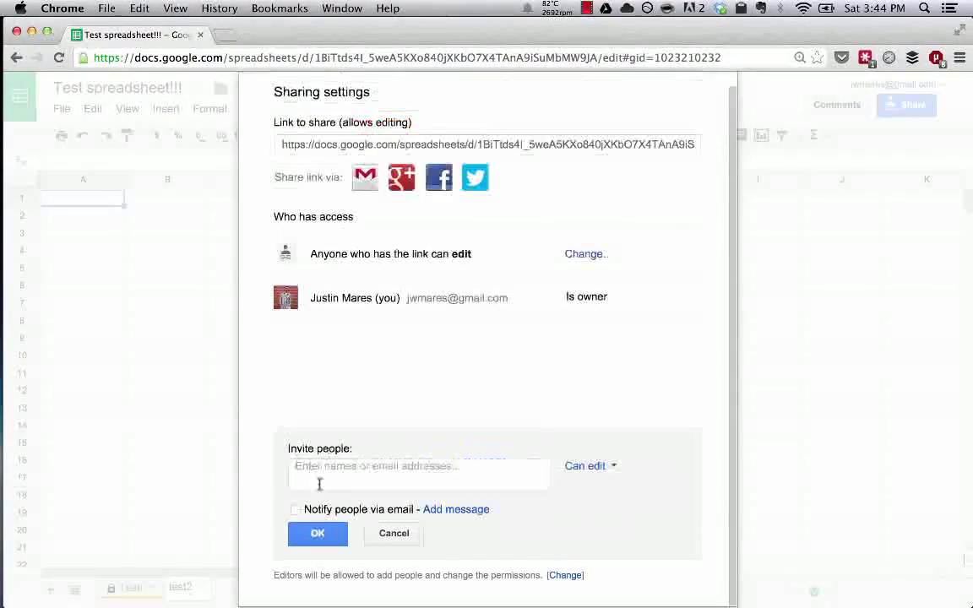
left_click(313, 537)
left_click(295, 473)
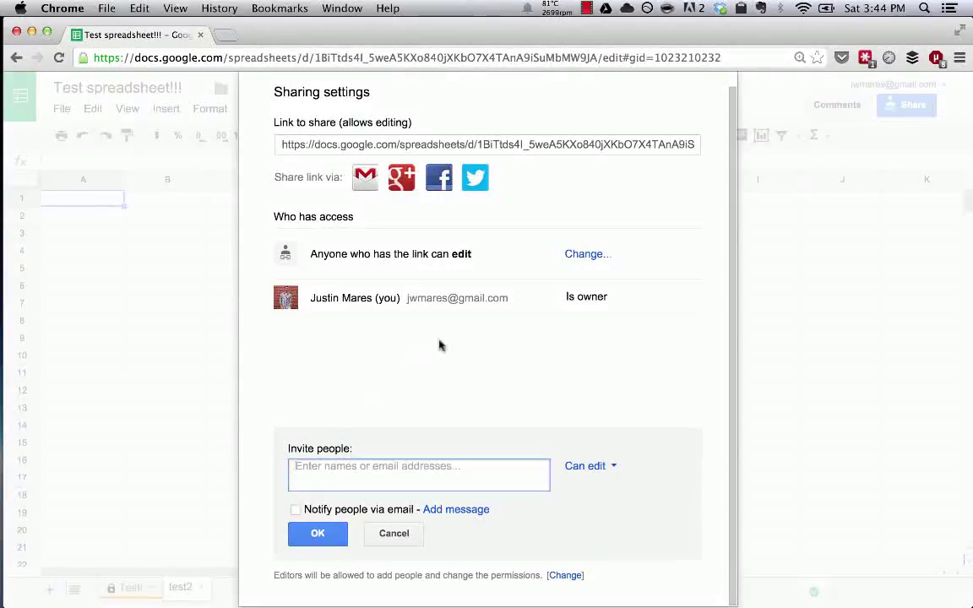
type("jwm")
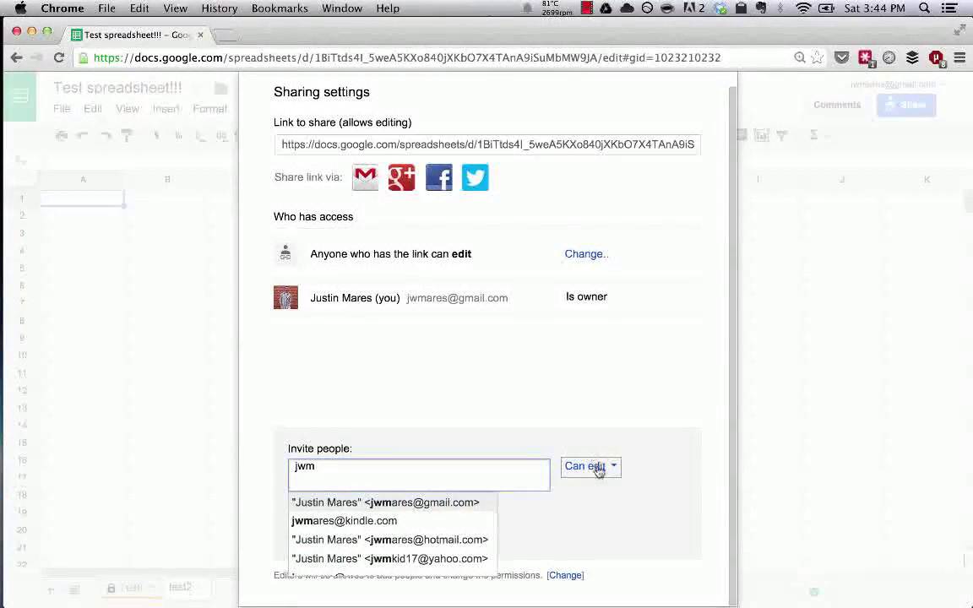
left_click(597, 466)
left_click(611, 493)
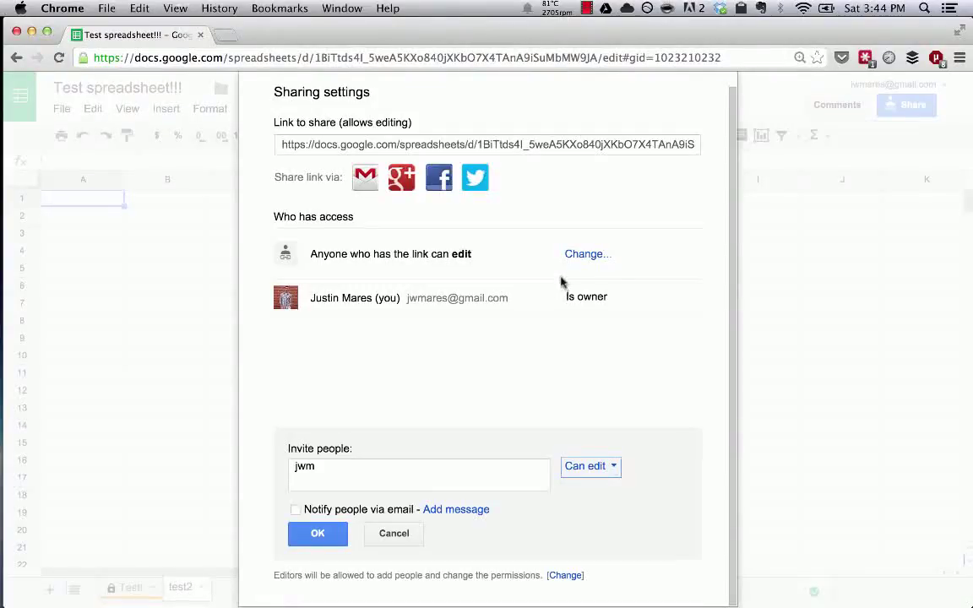
left_click(583, 254)
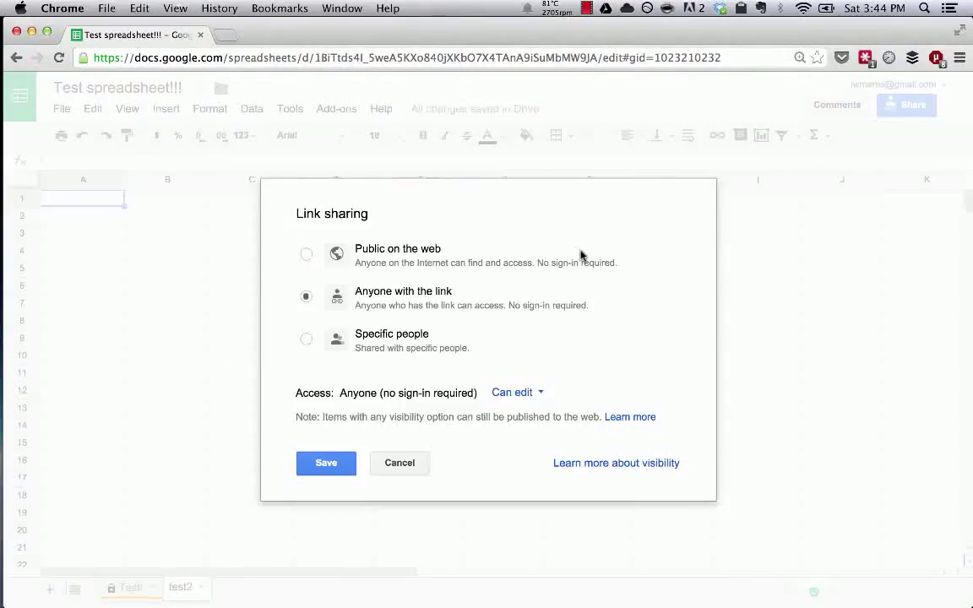
left_click(331, 463)
Add a suggested contact as invitee and confirm sharing without sending the invitation e-mail
left_click(355, 490)
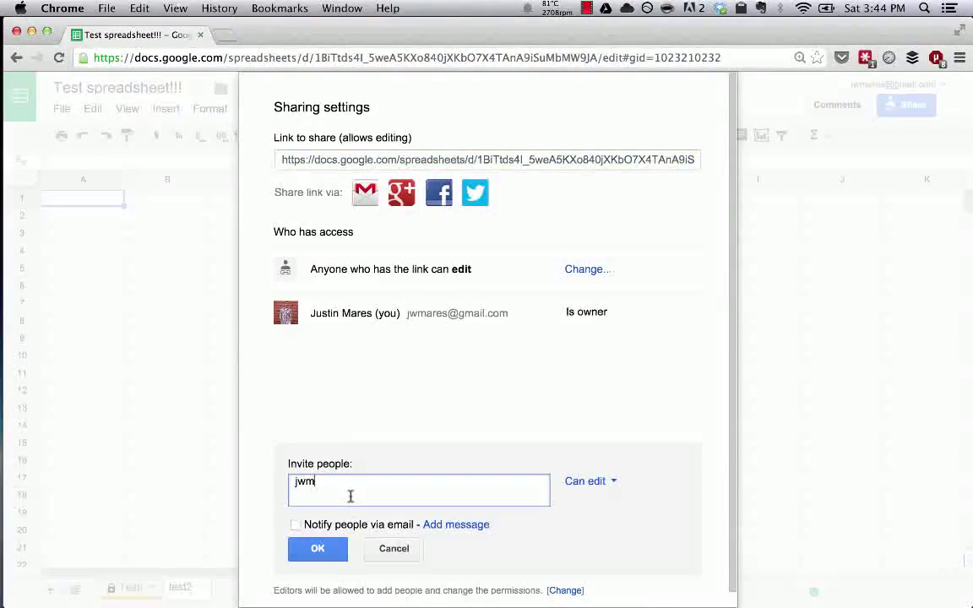
type("ares")
key("Return")
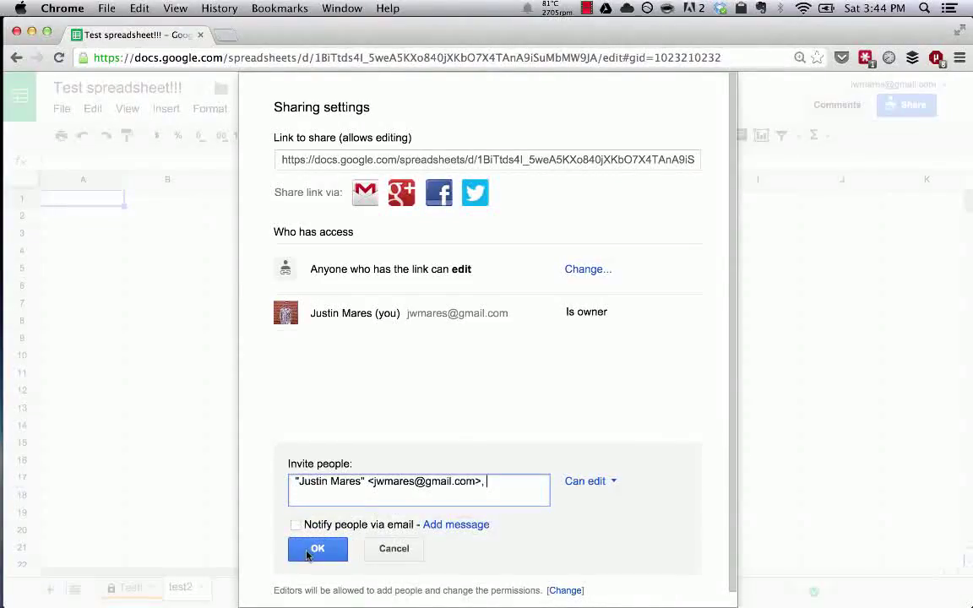
left_click(307, 555)
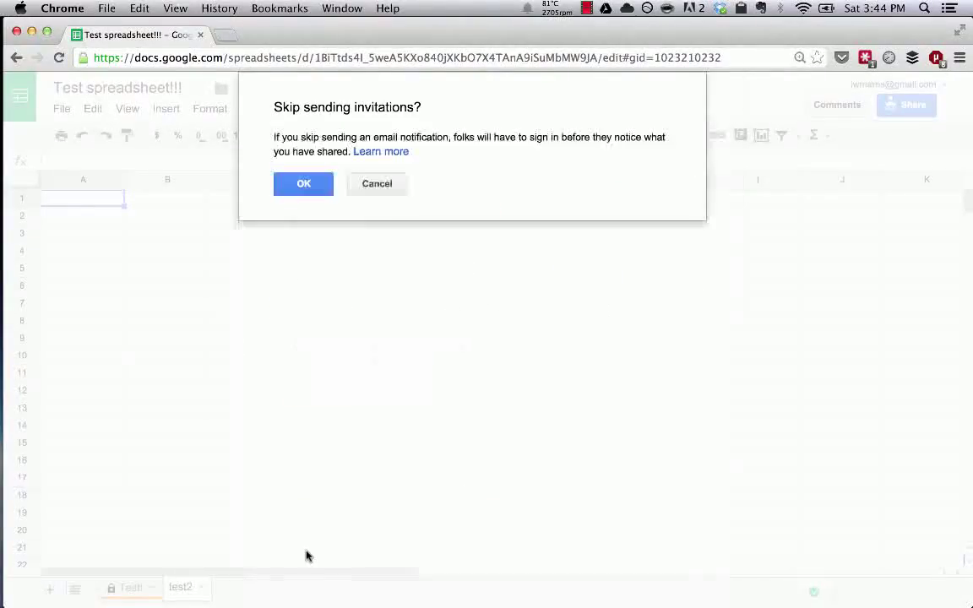
left_click(312, 184)
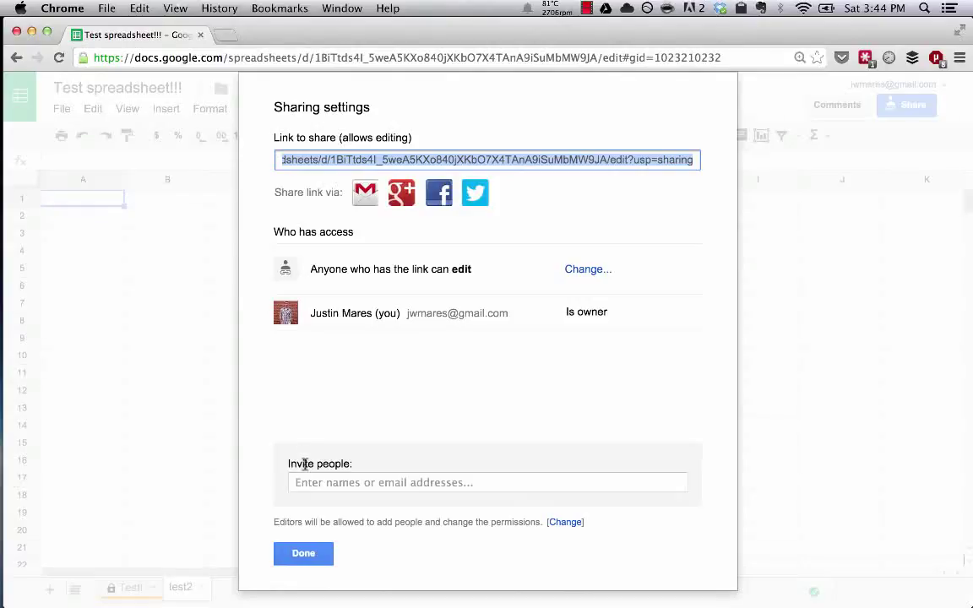
Open the copied spreadsheet link in a new incognito window, signed out
left_click(287, 553)
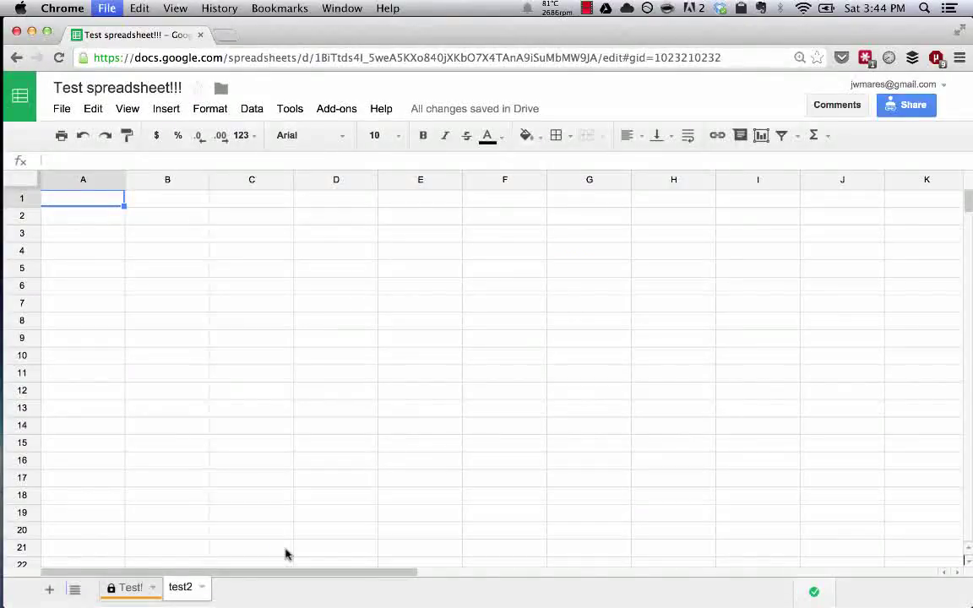
key("super+shift+n")
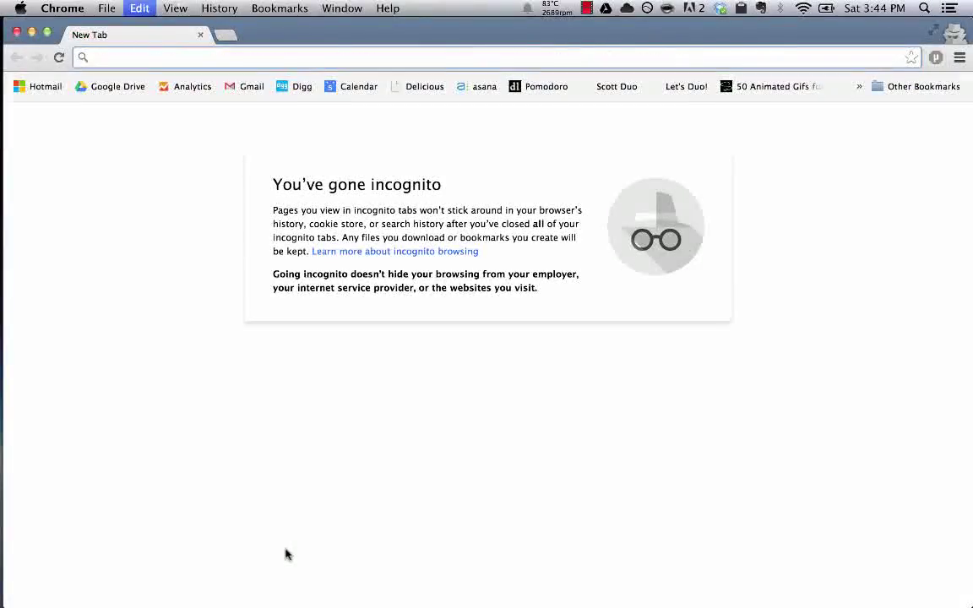
key("super+v")
key("Return")
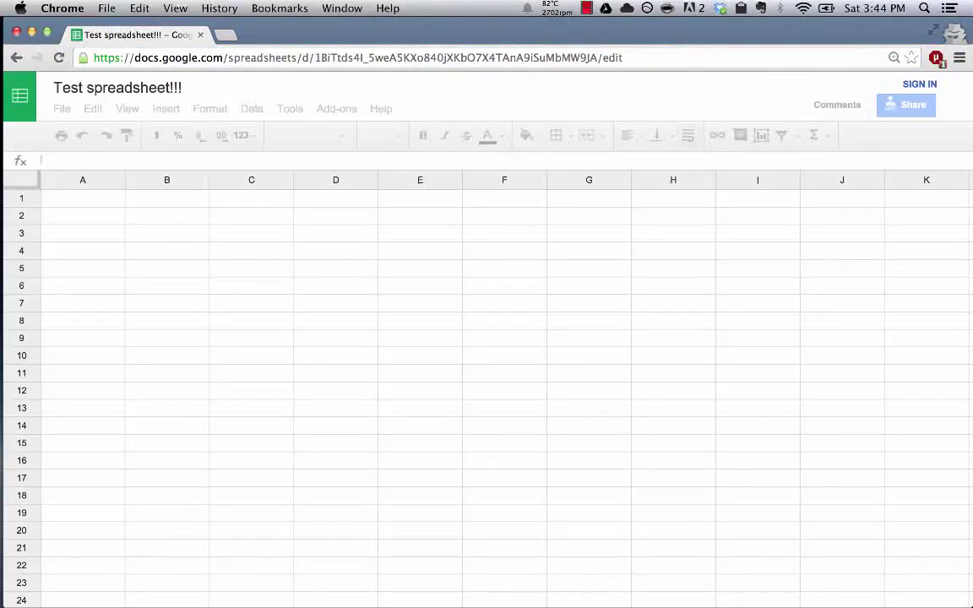
left_click(344, 239)
Enter a short greeting in cell D6 anonymously and confirm it appears in the owner's window
left_click(180, 588)
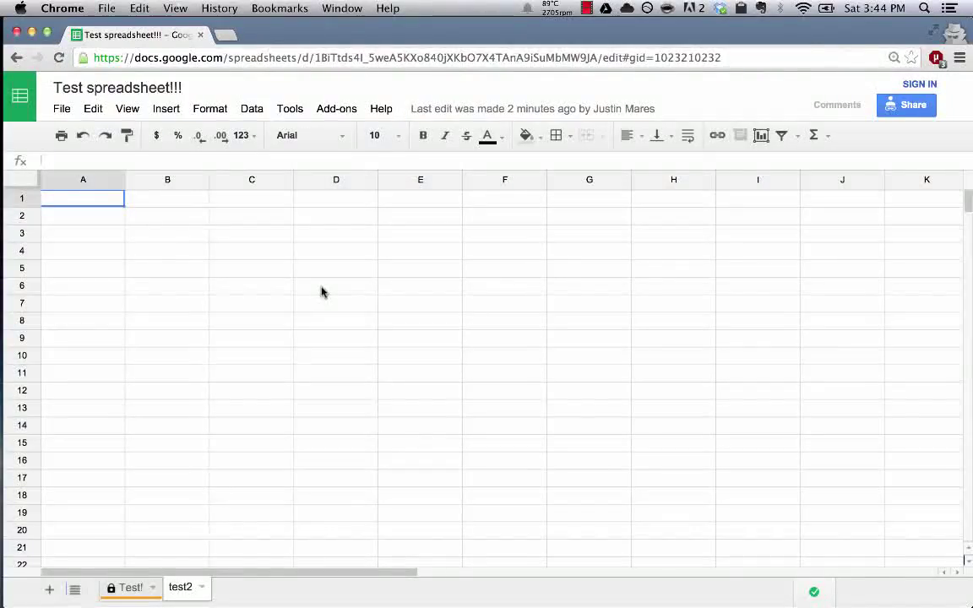
left_click(321, 292)
type("hi justin 1")
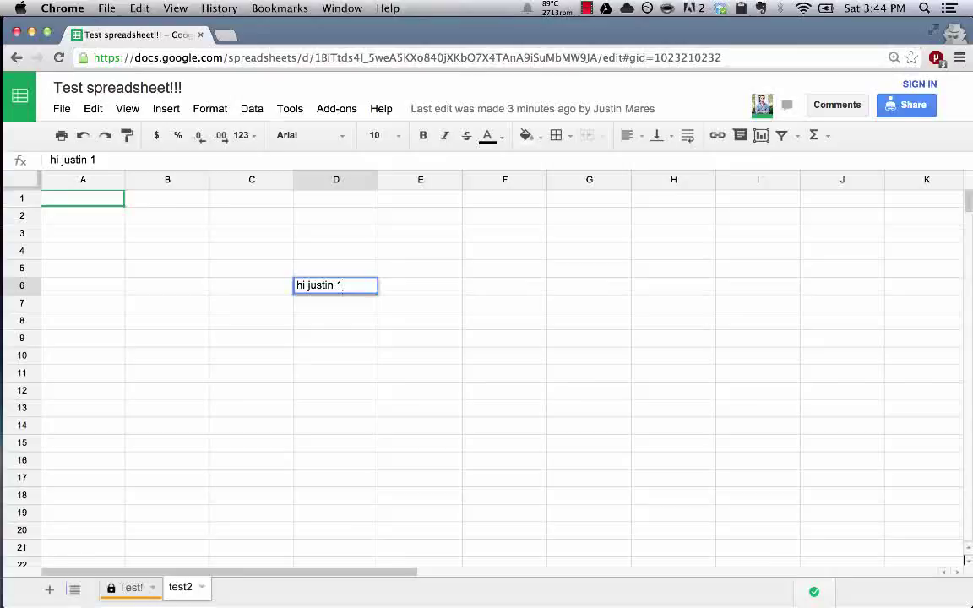
key("Return")
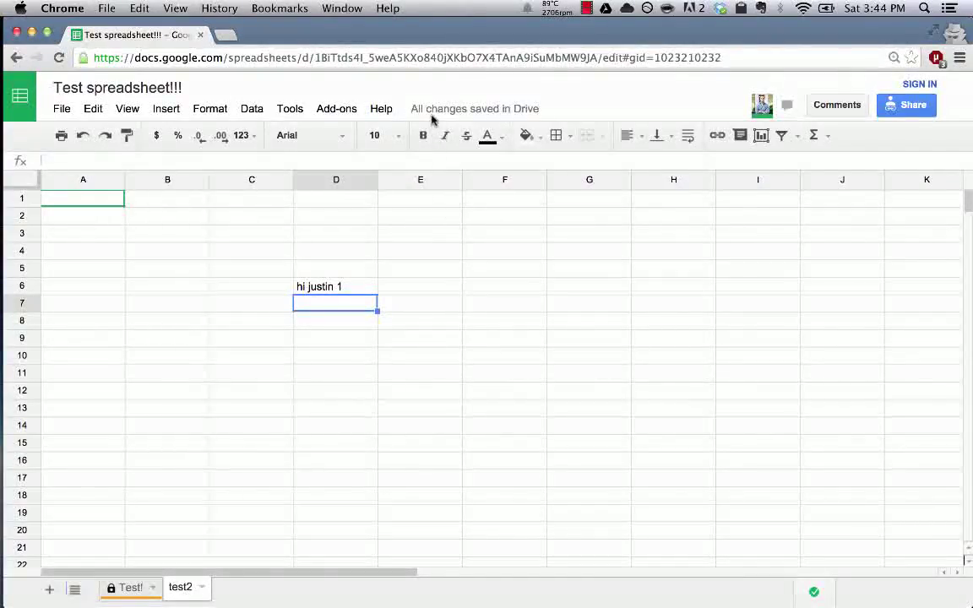
mouse_move(472, 108)
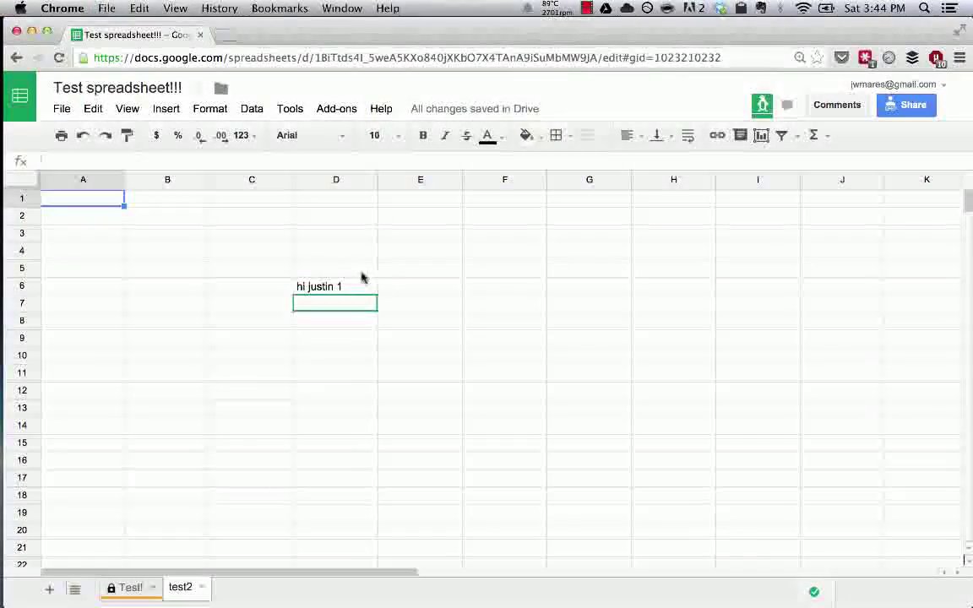
left_click(325, 287)
left_click(599, 337)
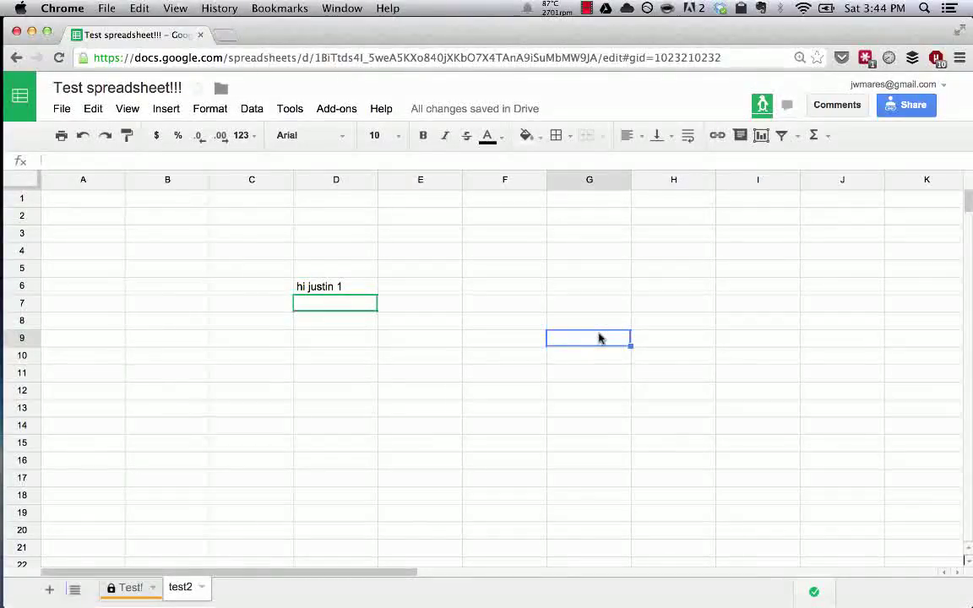
left_click(63, 110)
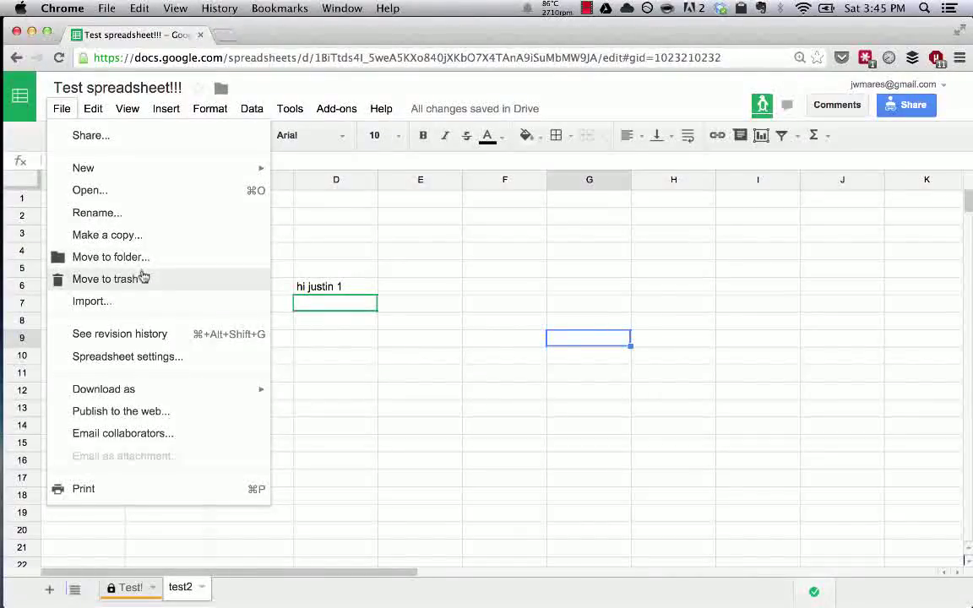
left_click(121, 335)
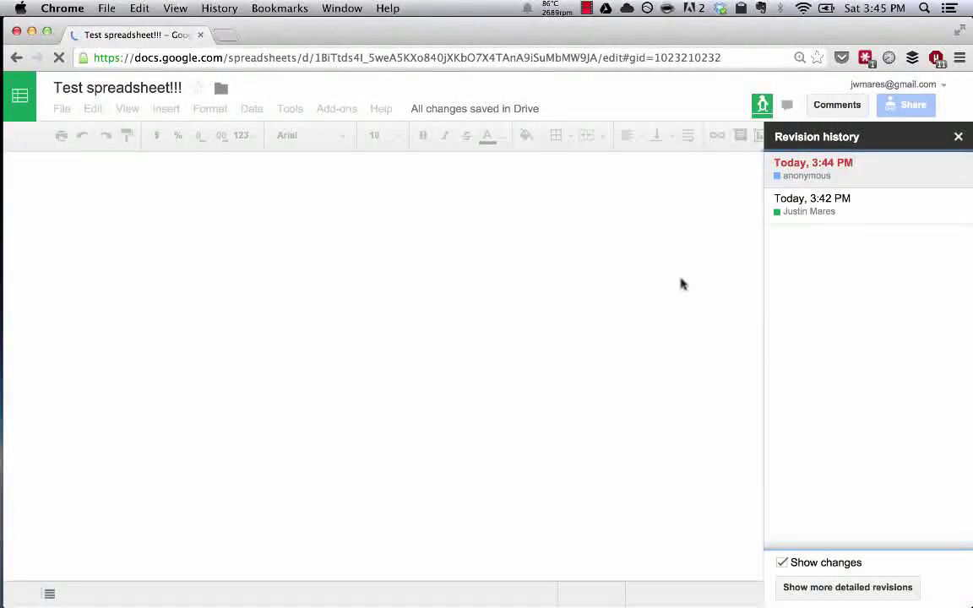
left_click(824, 201)
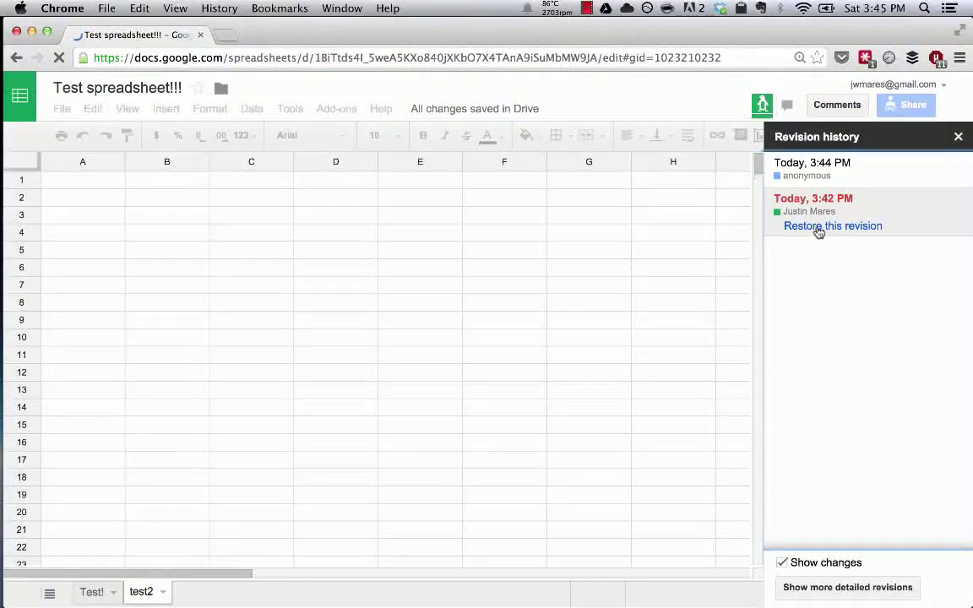
left_click(807, 173)
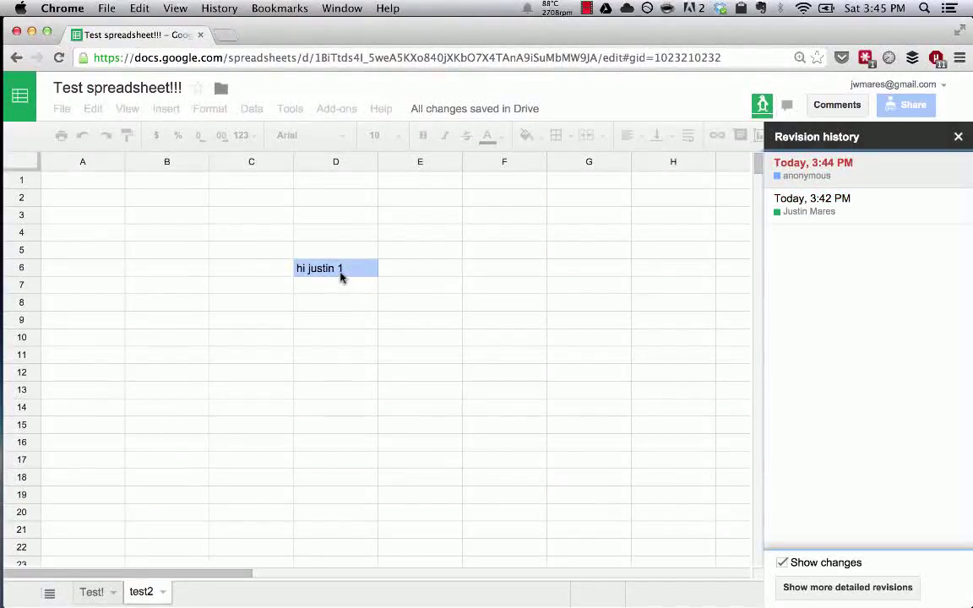
left_click(957, 137)
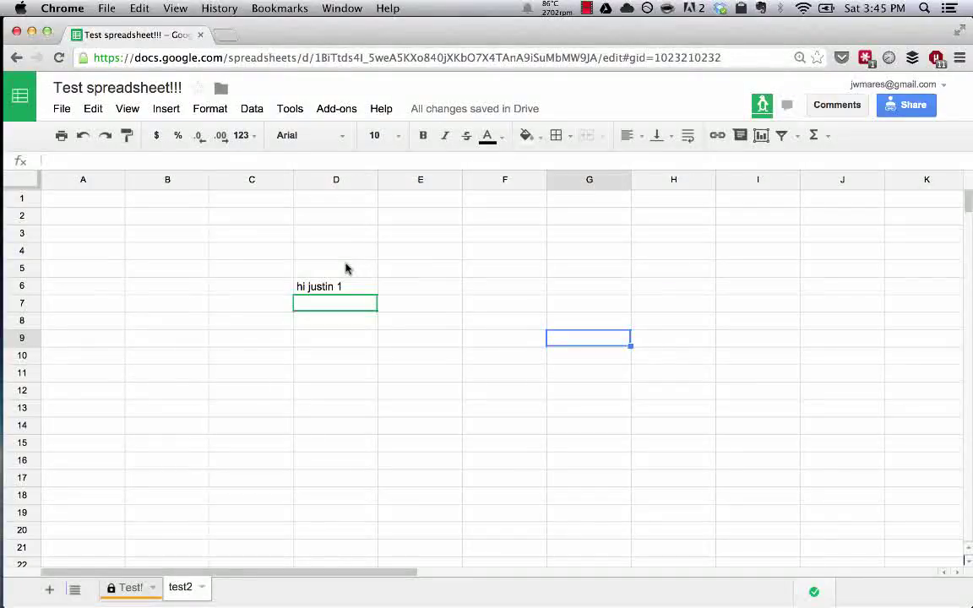
left_click(59, 110)
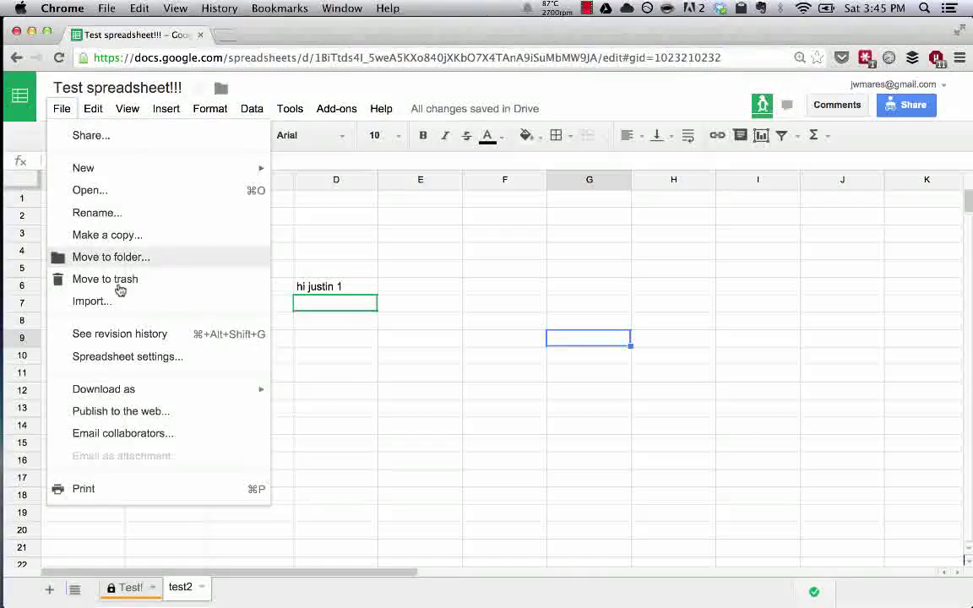
mouse_move(113, 391)
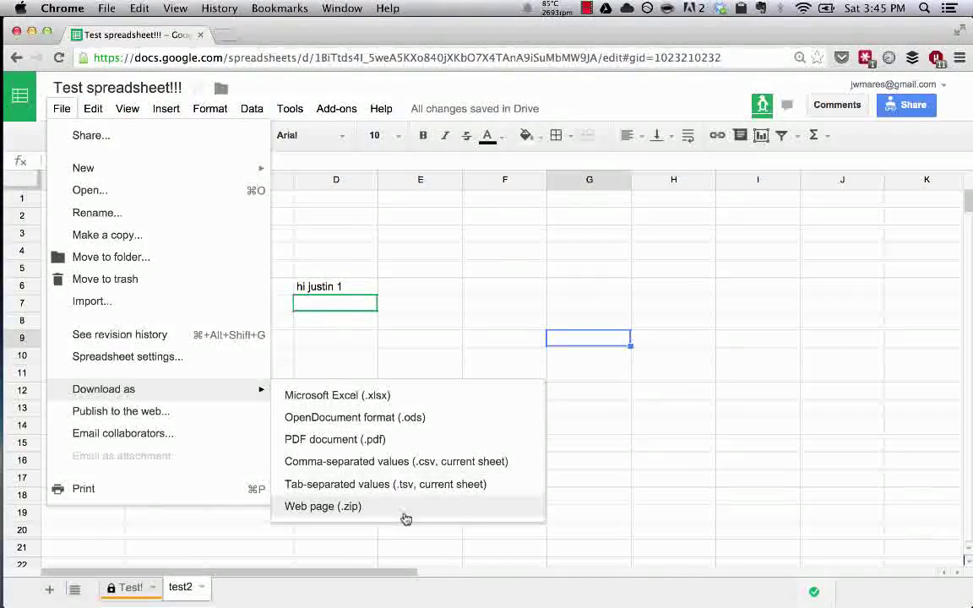
left_click(589, 319)
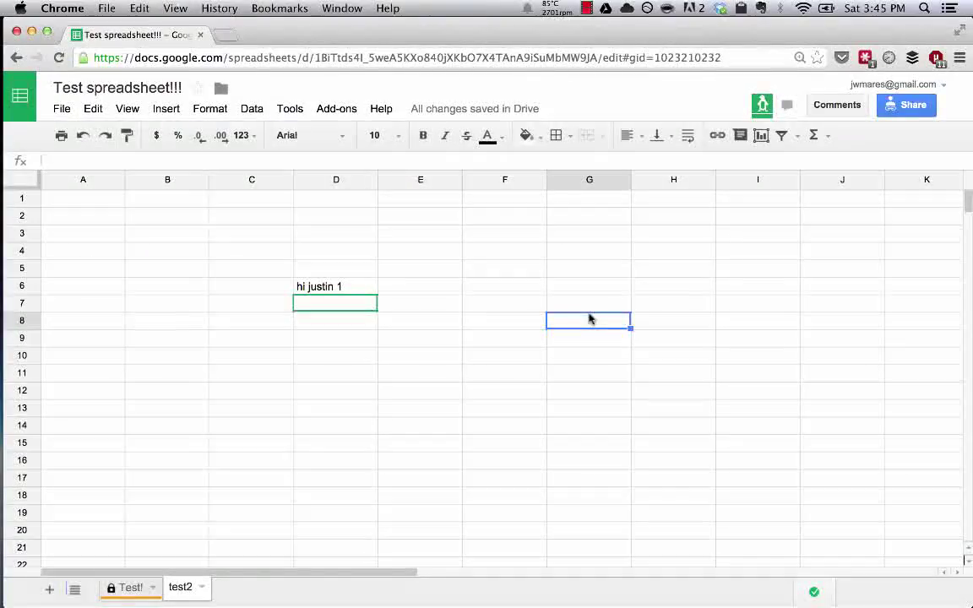